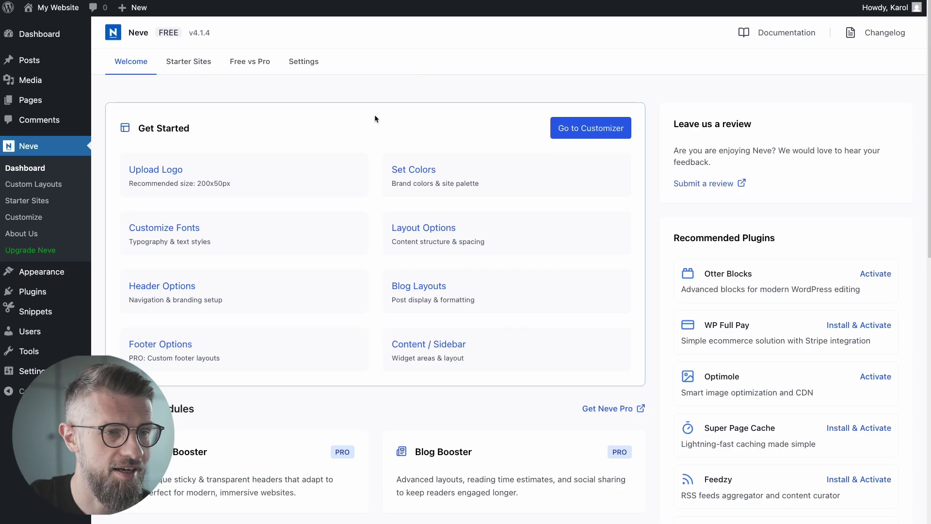
Scroll through the Neve dashboard's Pro Modules and return to the top of the Welcome tab.
scroll(374, 114, down, 5)
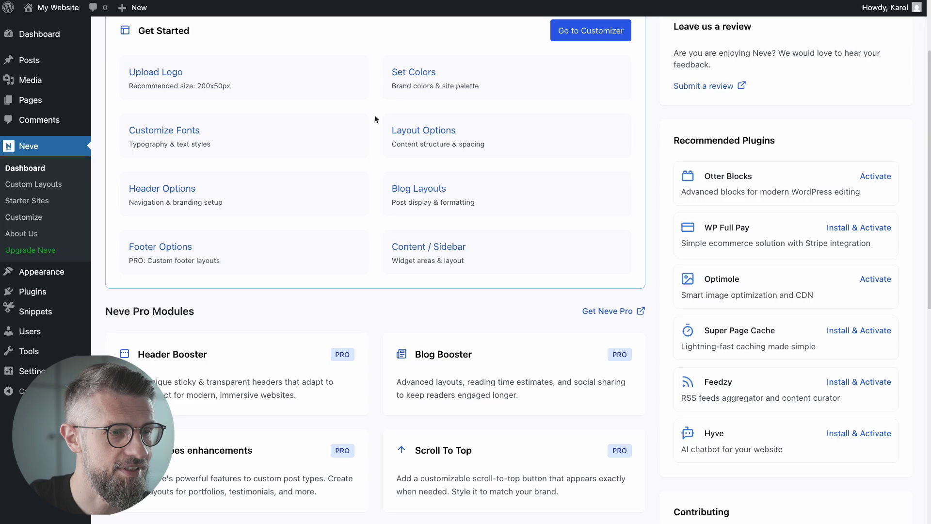
scroll(375, 118, down, 1)
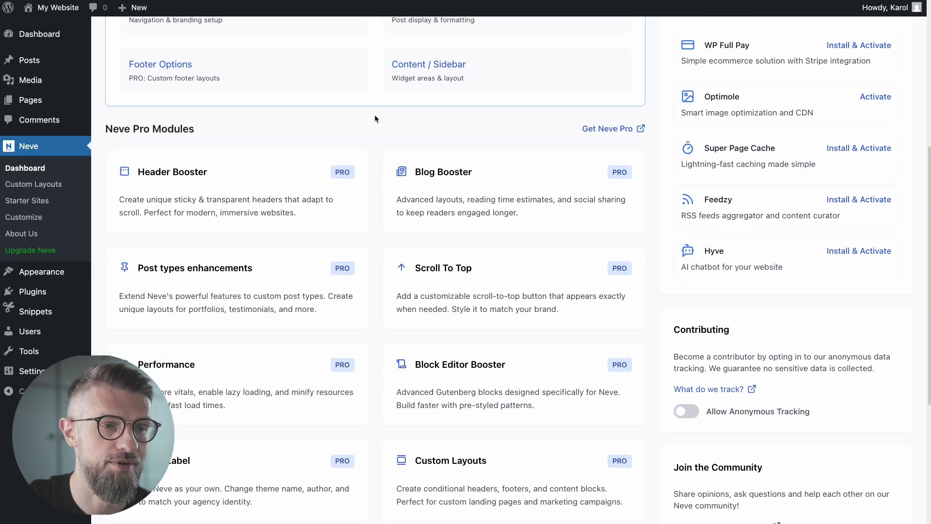
scroll(375, 118, down, 5)
scroll(375, 127, up, 10)
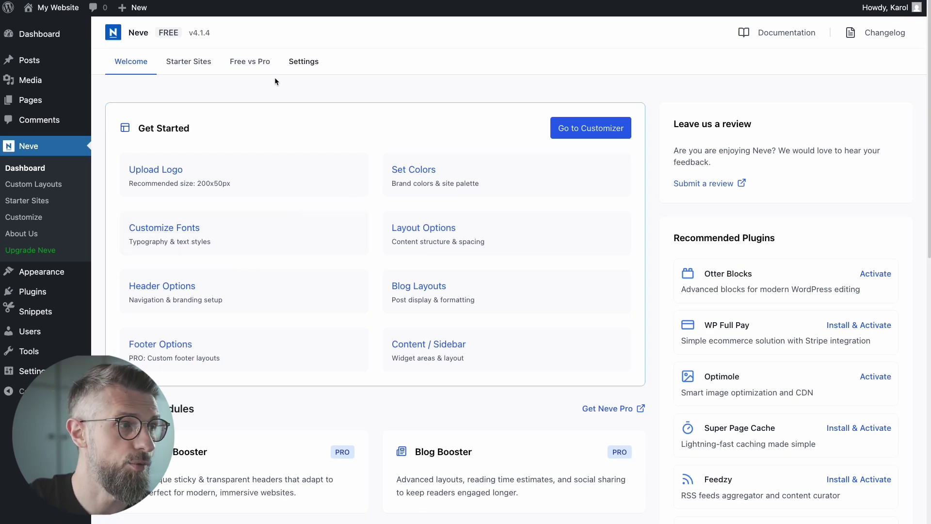
Open Neve's Starter Sites library and pick the Marketing Agency template to customize.
click(212, 65)
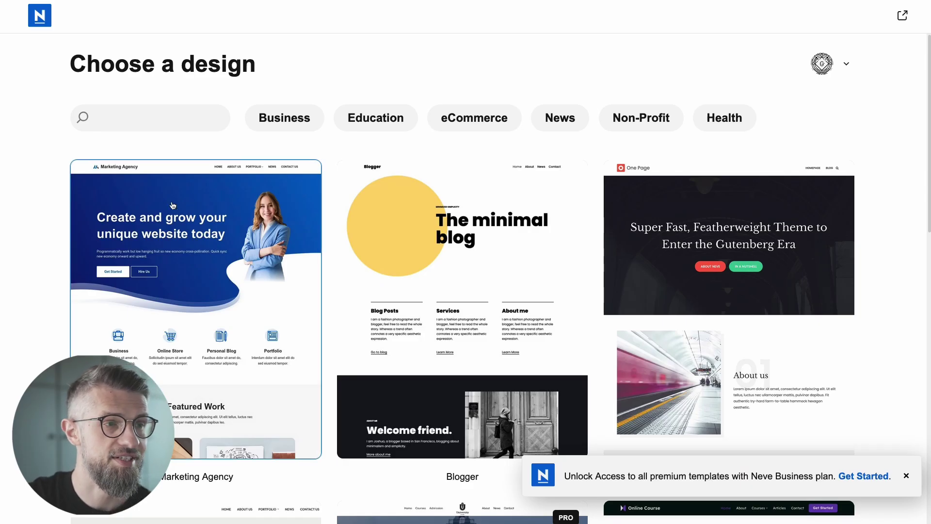
click(155, 215)
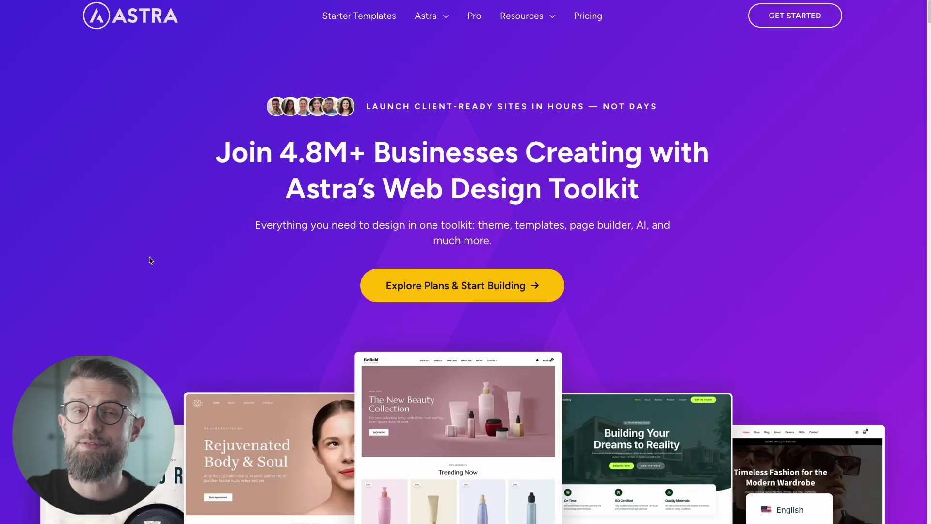
Scroll down the wpastra.com landing page to review Astra's features.
scroll(149, 260, down, 4)
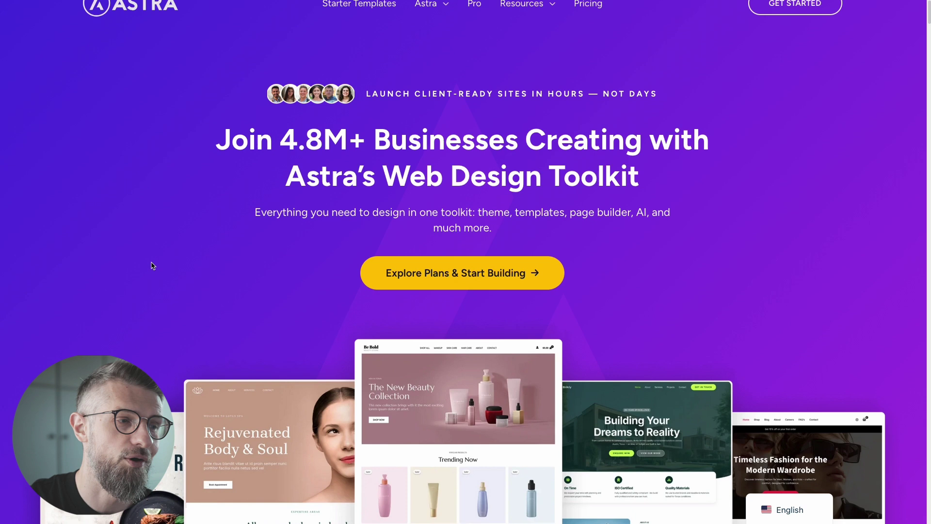
scroll(155, 258, down, 3)
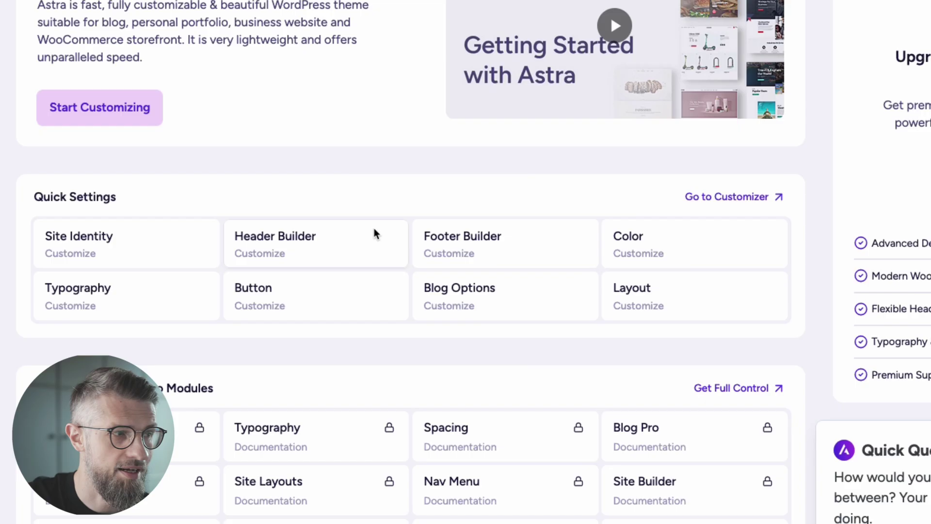
scroll(266, 185, down, 1)
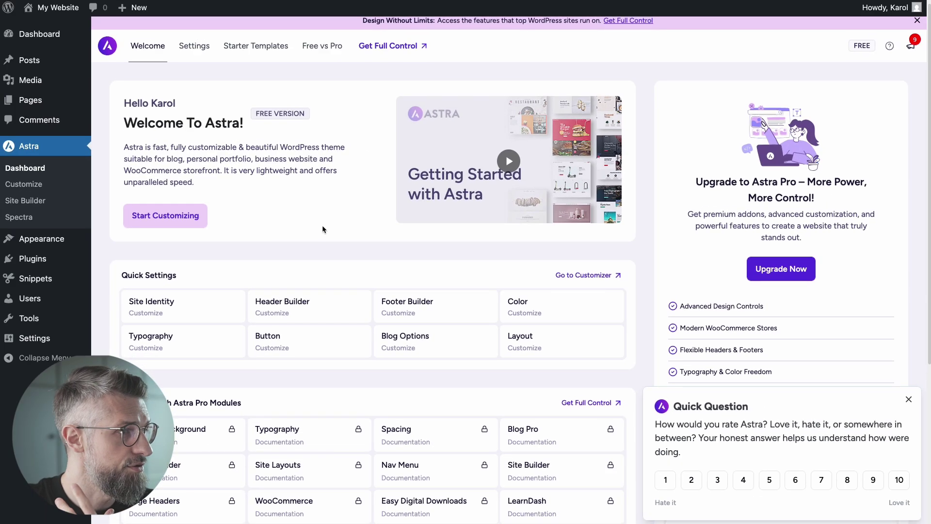
scroll(322, 226, down, 3)
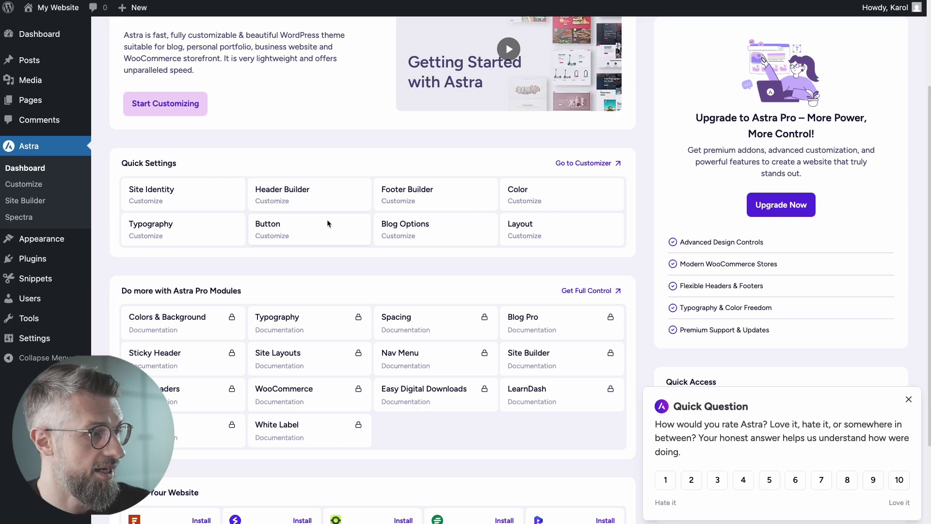
scroll(316, 141, up, 3)
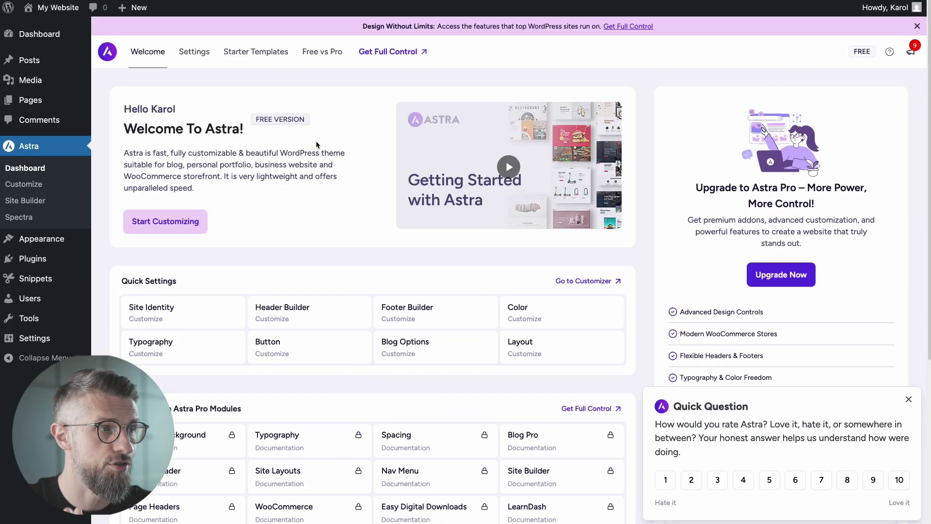
Open Astra's Starter Templates and start building a new site.
click(259, 58)
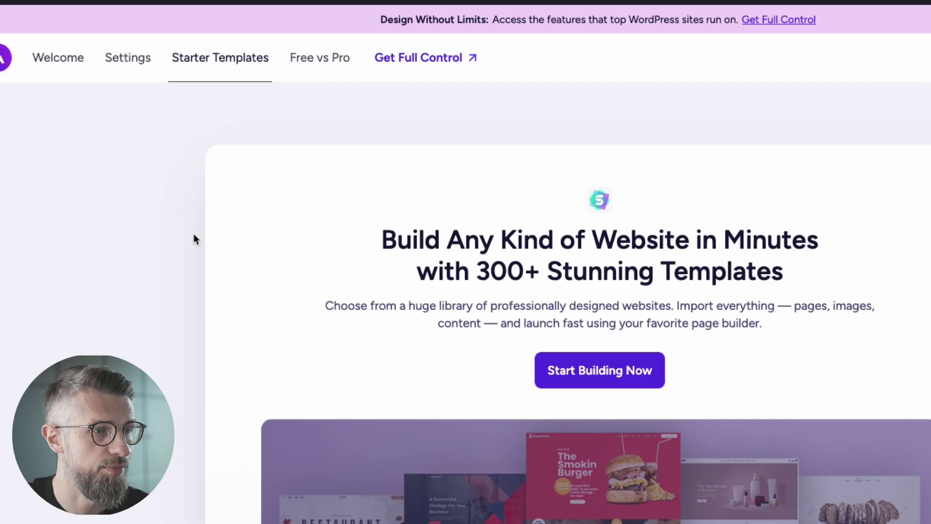
scroll(193, 235, down, 1)
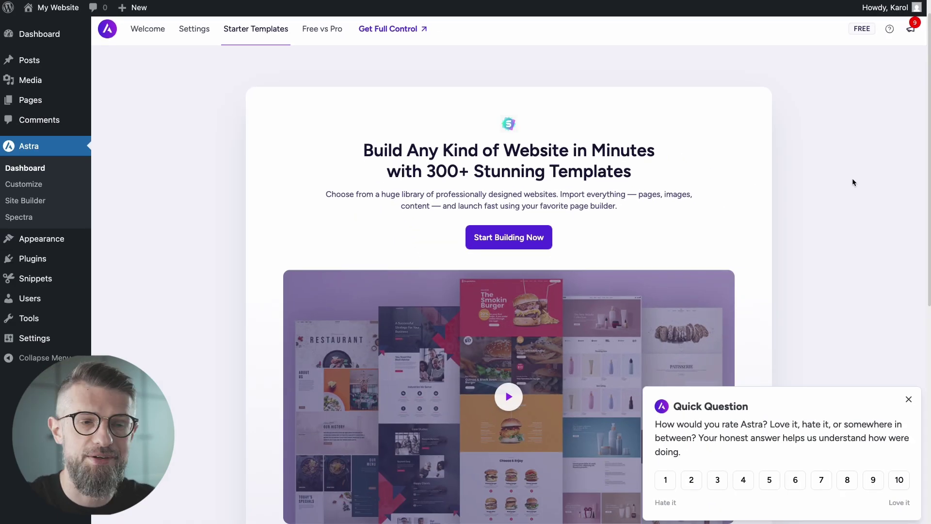
click(509, 238)
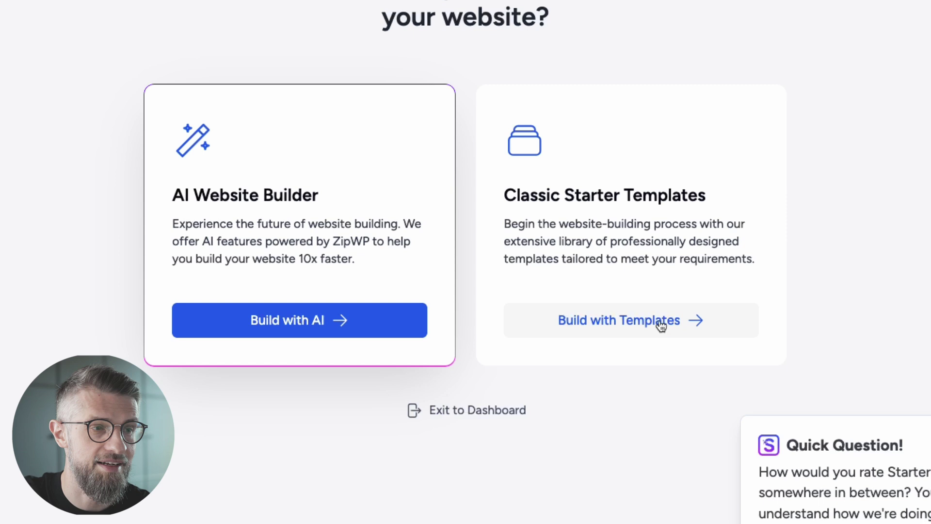
Choose the classic templates with Block Editor as page builder and browse the library.
click(660, 323)
click(430, 202)
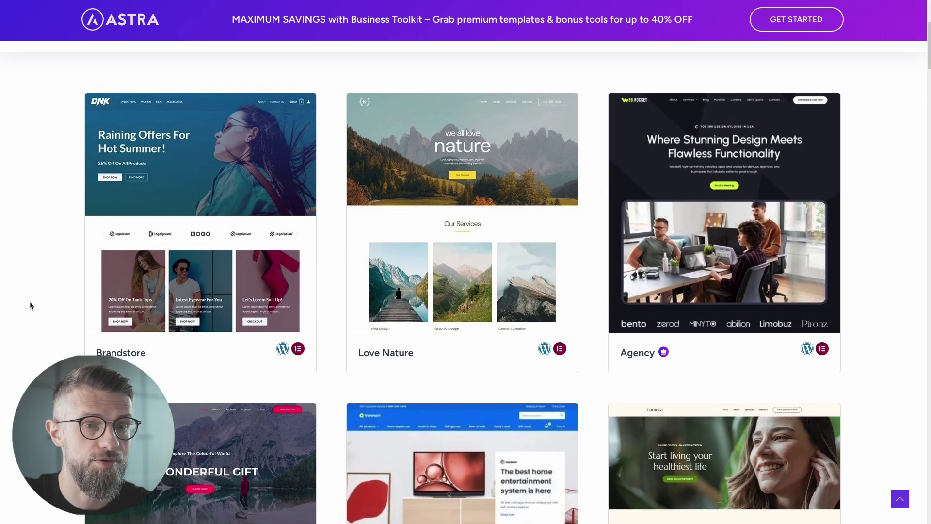
scroll(30, 301, down, 4)
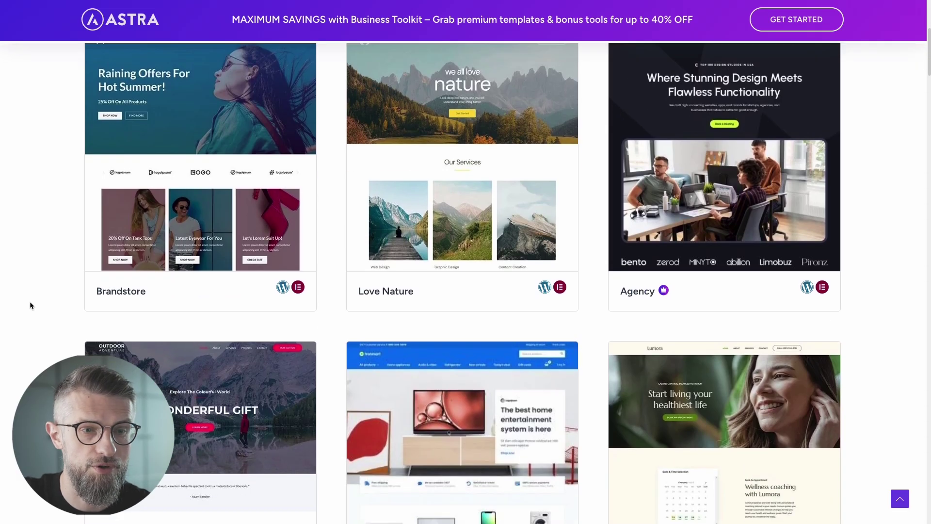
scroll(39, 305, down, 15)
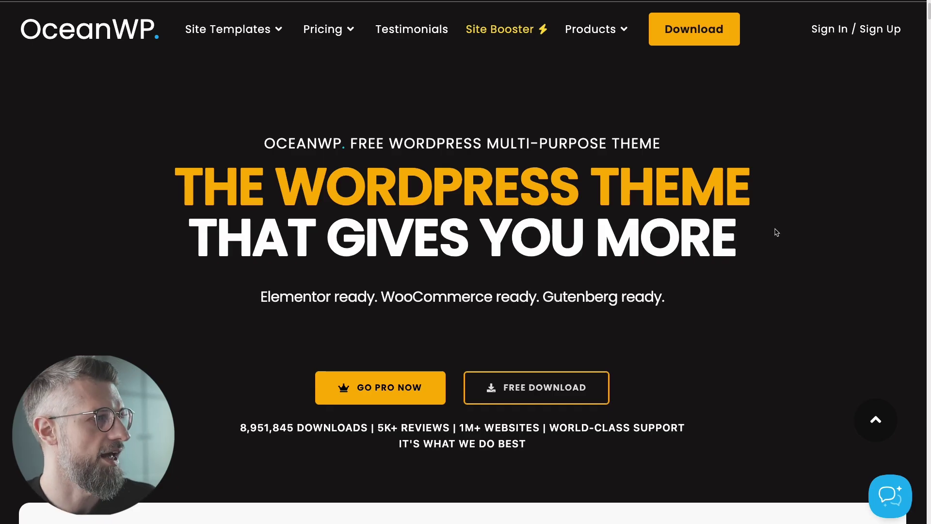
Scroll oceanwp.org past the Site Templates menu down to the Users' Top Choice templates.
scroll(711, 259, down, 7)
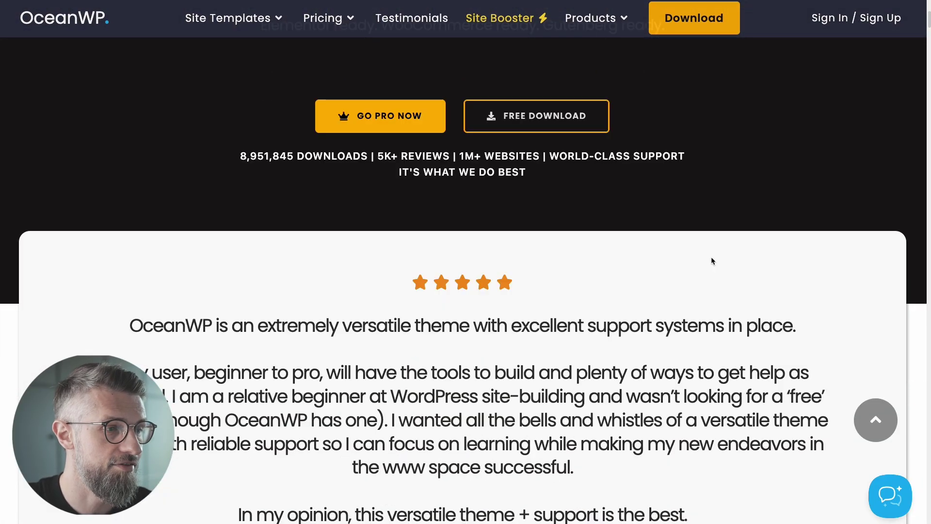
scroll(711, 257, down, 10)
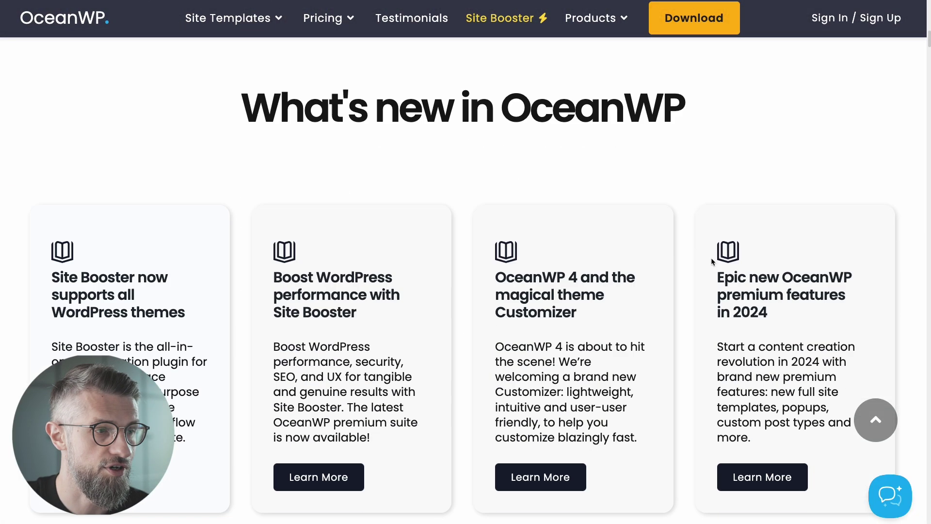
mouse_move(248, 26)
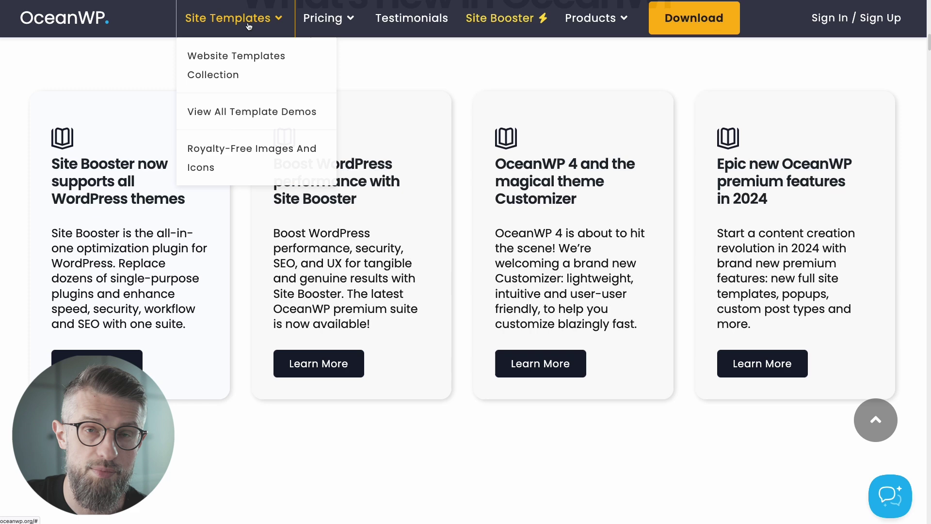
scroll(414, 78, down, 8)
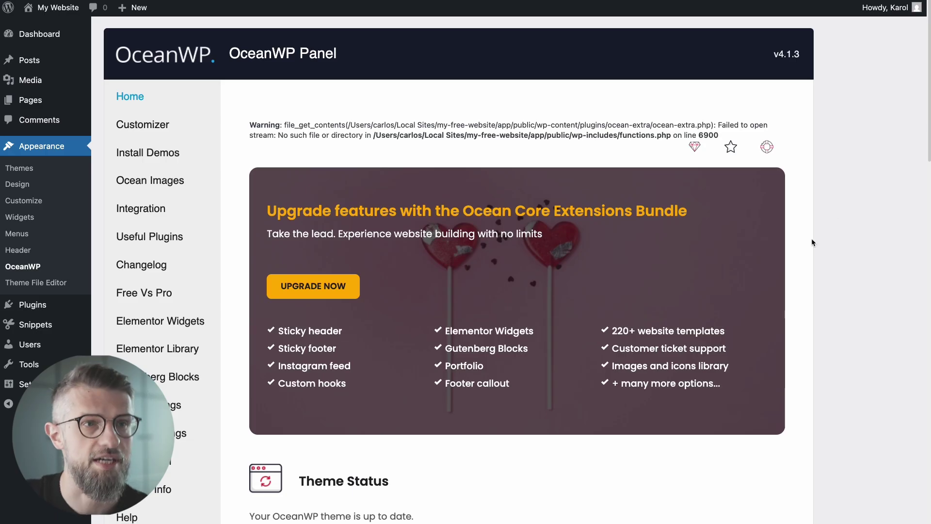
Browse the OceanWP Panel's Customizer, Integration, Gutenberg Blocks and Elementor Library sections.
scroll(826, 233, down, 3)
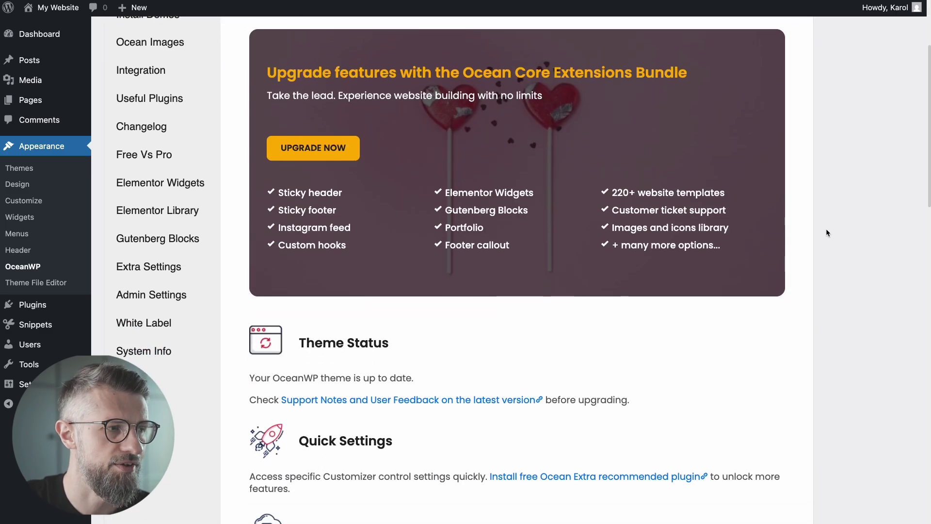
scroll(826, 231, up, 2)
click(142, 80)
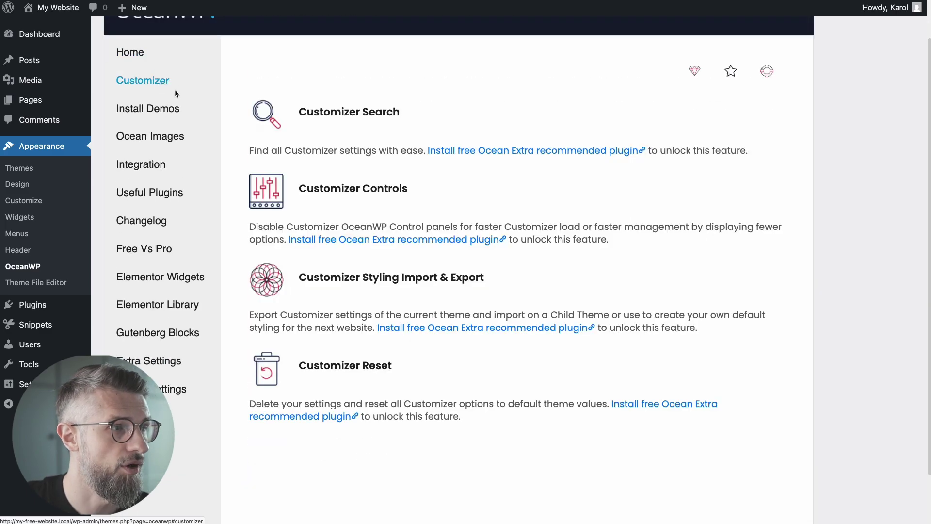
click(158, 168)
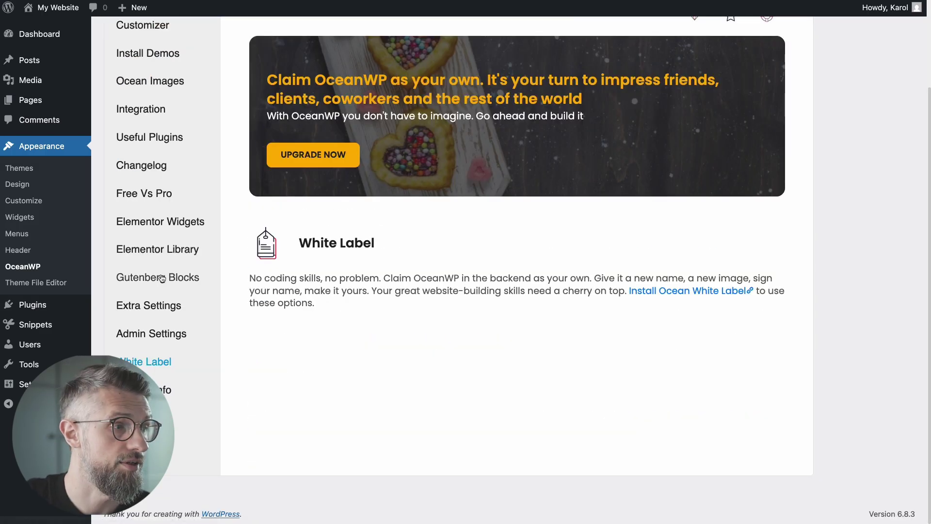
click(127, 277)
click(159, 253)
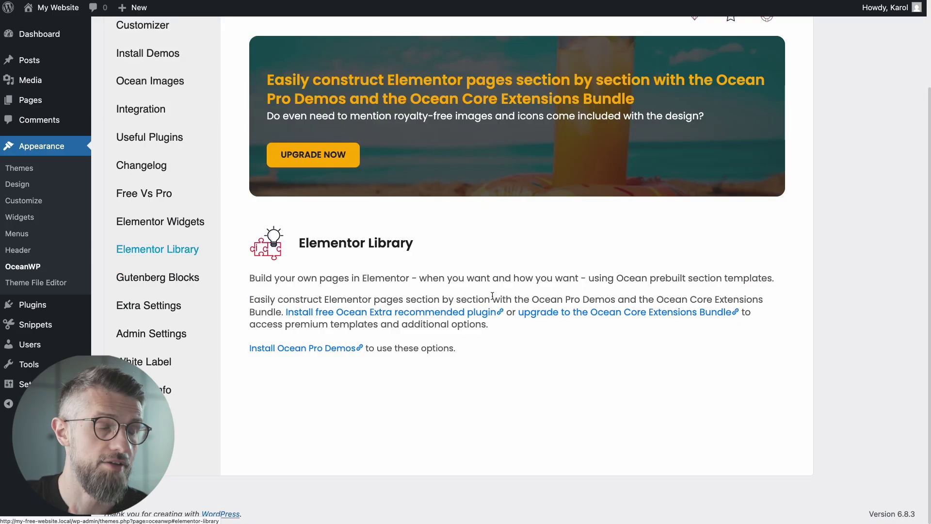
scroll(220, 285, up, 3)
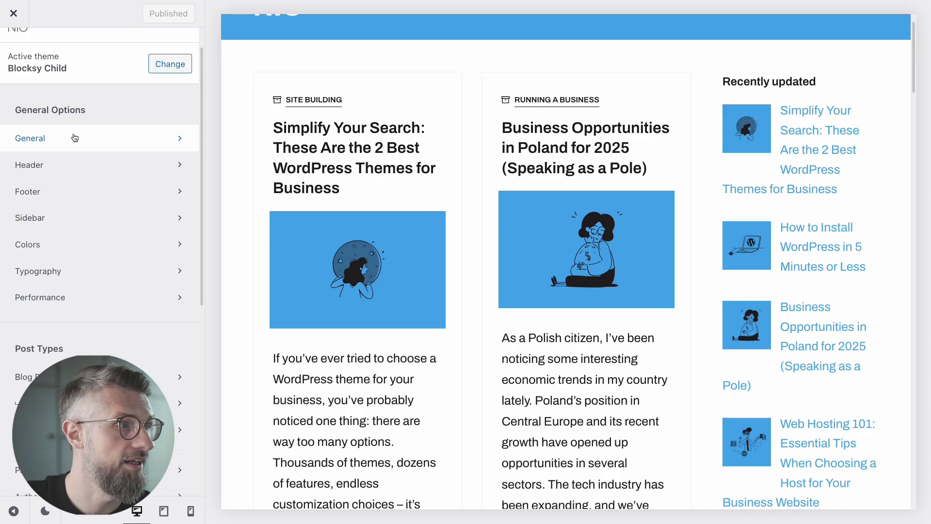
Check General > Buttons settings, return to the main options, and scroll to Post Structure.
click(74, 138)
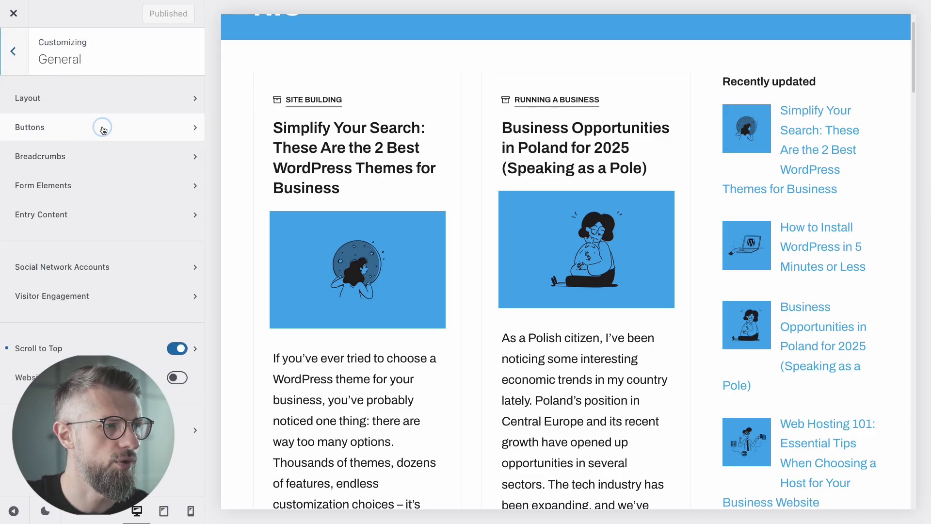
click(101, 126)
click(13, 52)
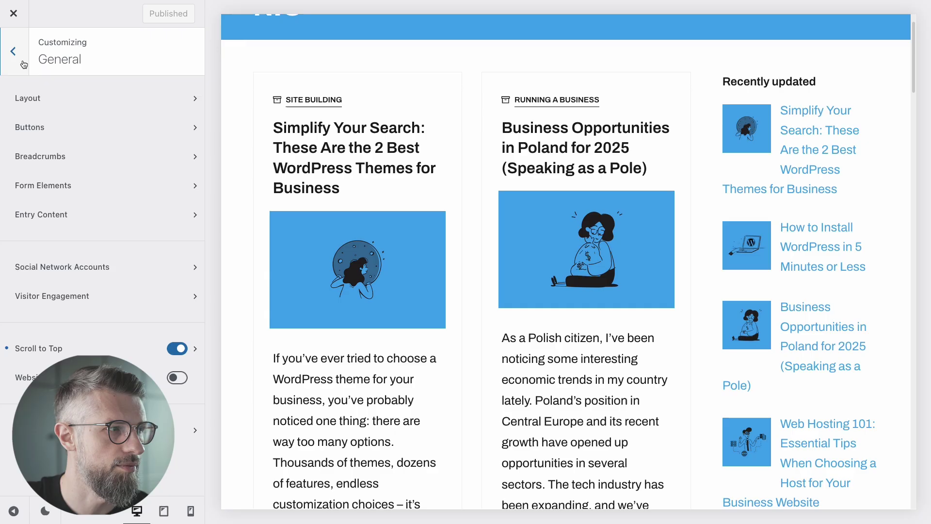
click(13, 52)
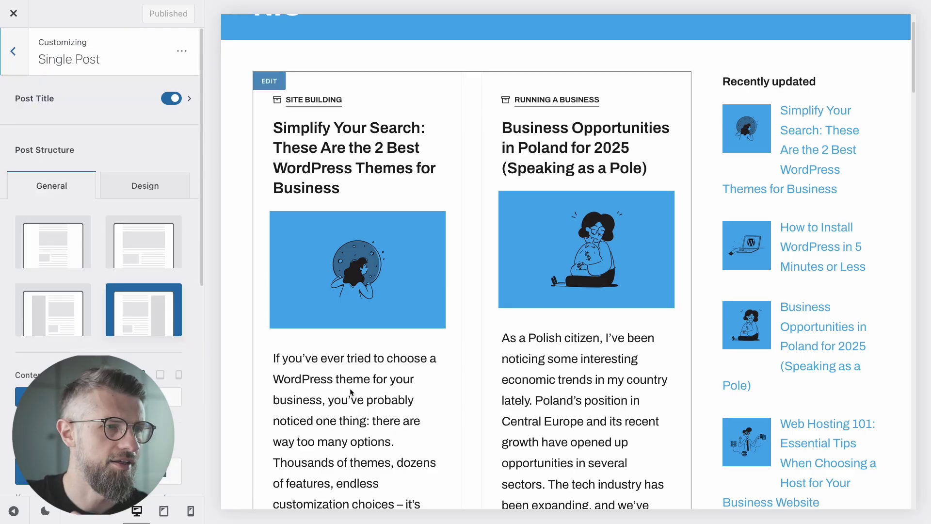
scroll(358, 266, down, 5)
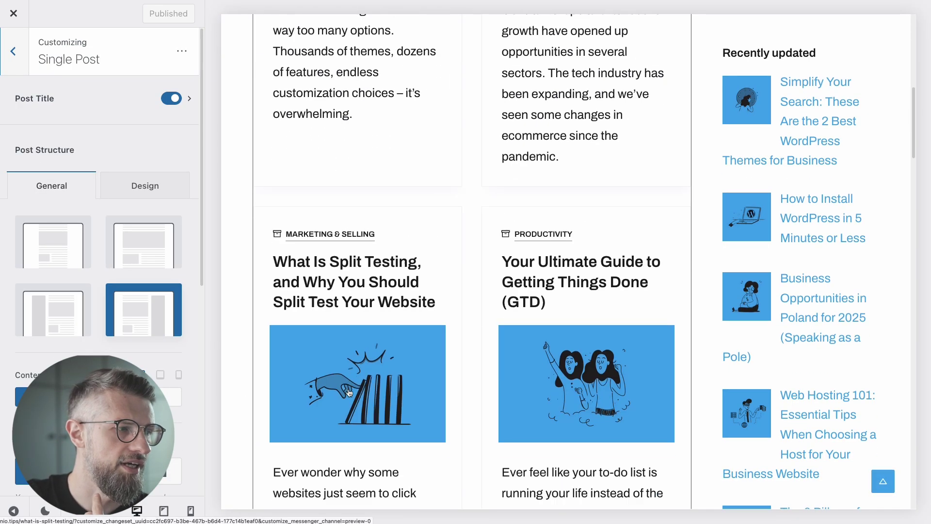
scroll(78, 270, down, 2)
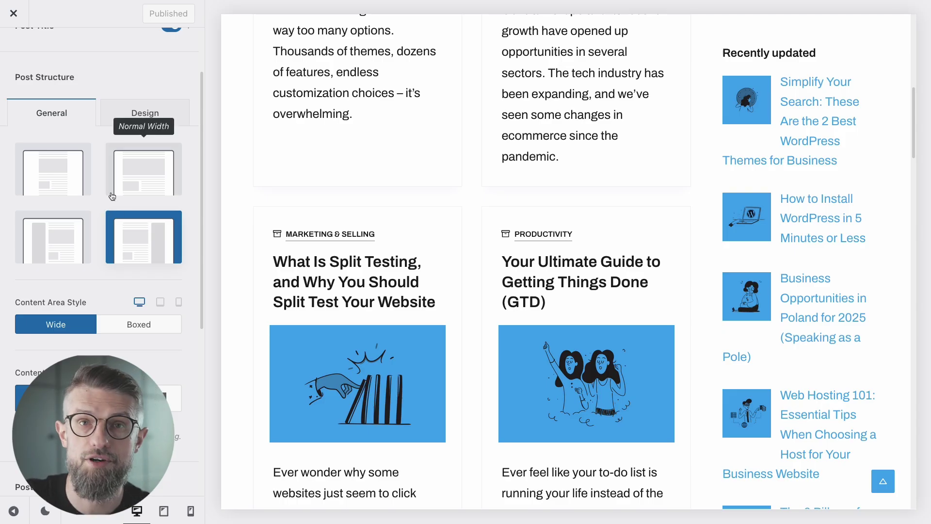
Scroll the Blocksy homepage, then browse the Starter Sites template grid.
scroll(107, 201, down, 4)
scroll(106, 201, down, 1)
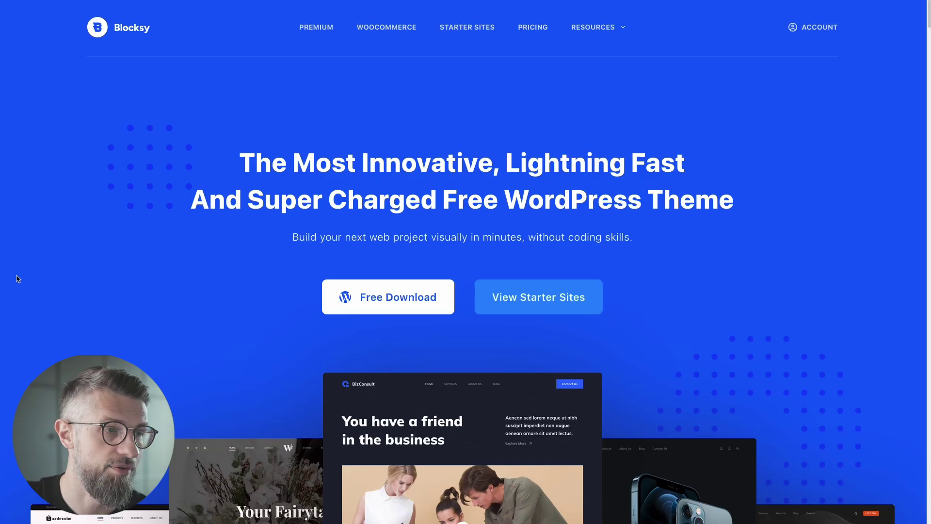
scroll(202, 228, down, 6)
scroll(202, 228, down, 12)
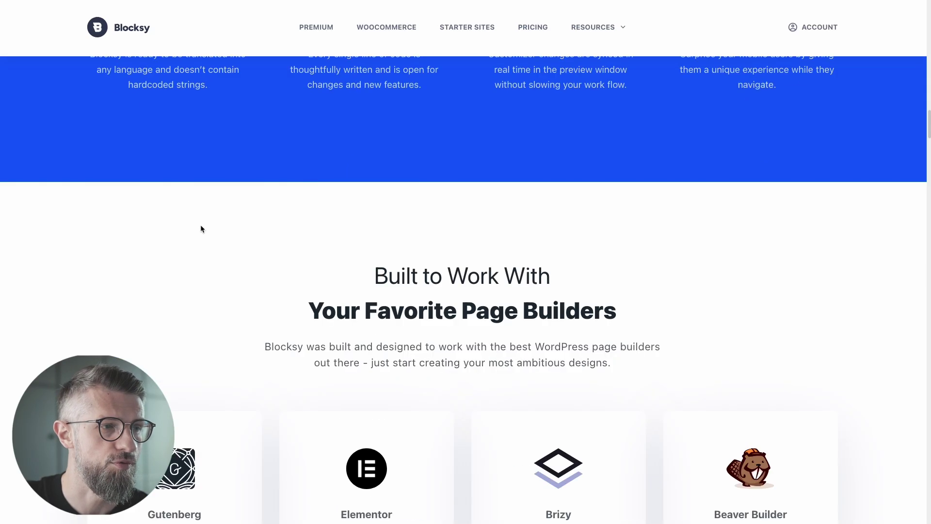
click(472, 29)
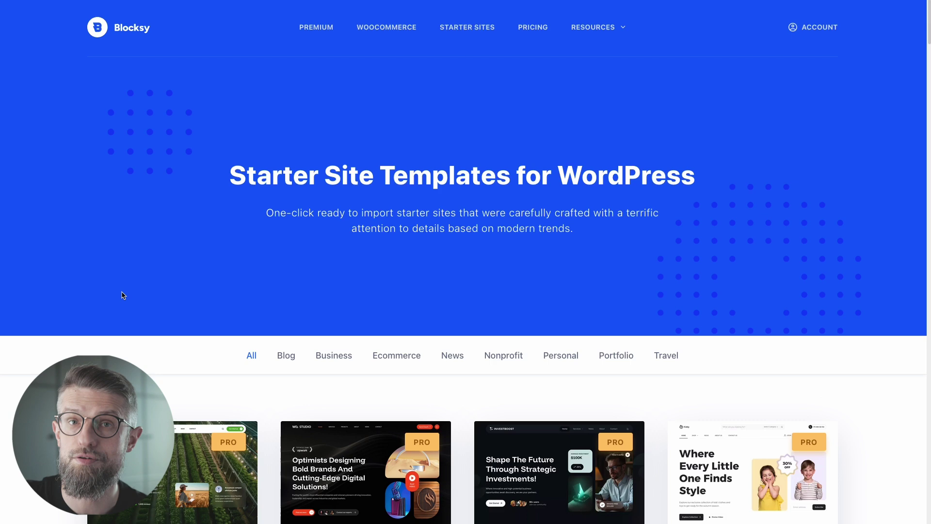
scroll(868, 252, down, 4)
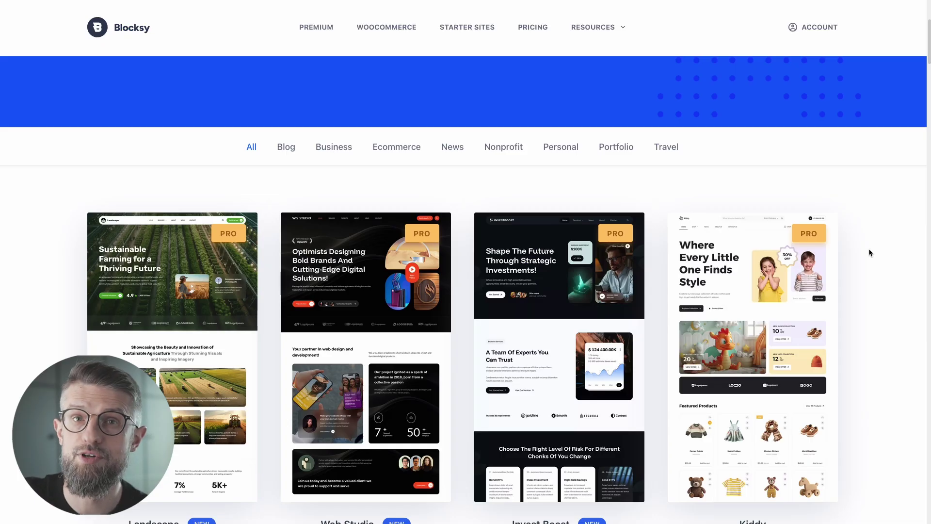
scroll(869, 249, down, 10)
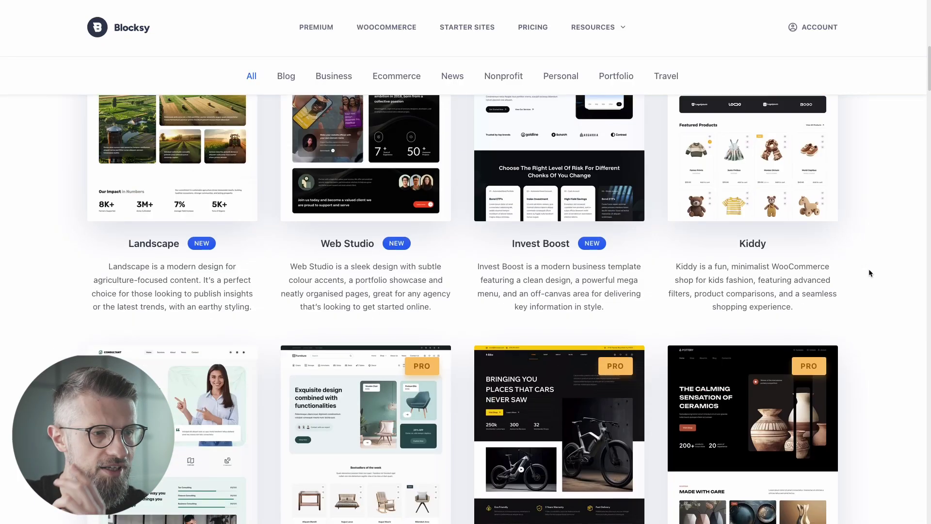
scroll(868, 270, down, 4)
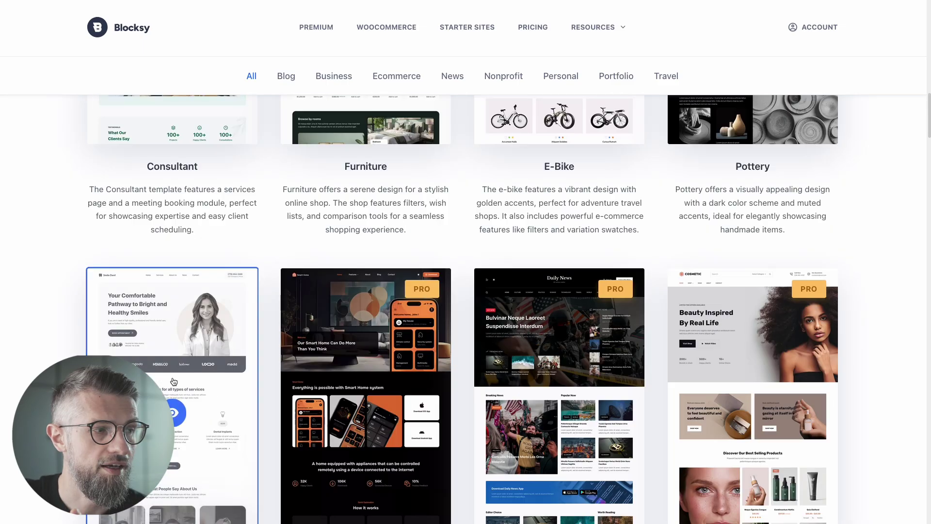
Open the Smile Dent starter site and scroll through its live demo.
click(170, 378)
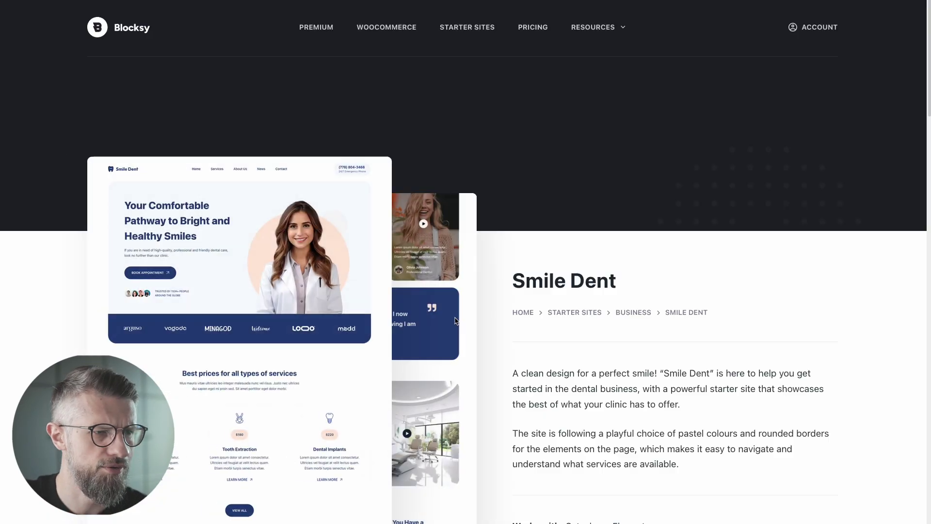
scroll(527, 432, down, 3)
click(568, 487)
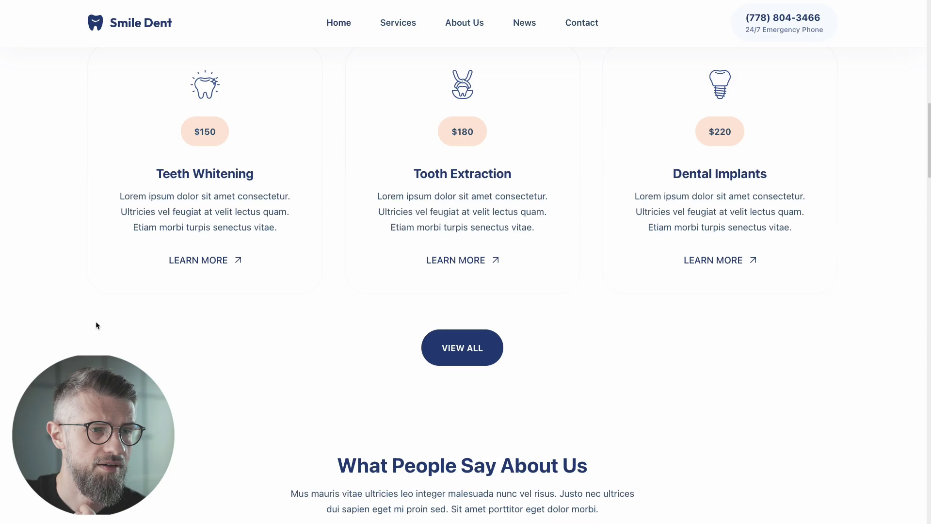
scroll(92, 322, down, 15)
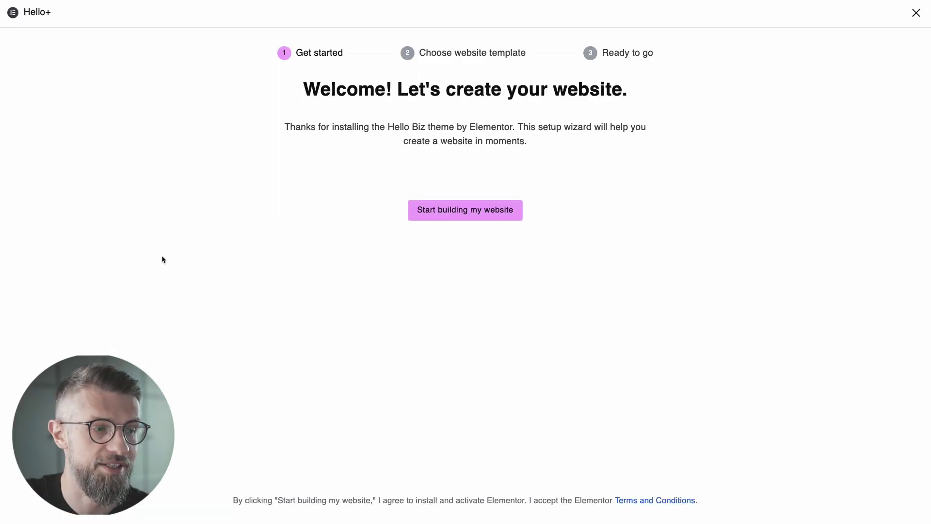
Start building with the Hello+ wizard and scroll through its website template grid.
click(442, 213)
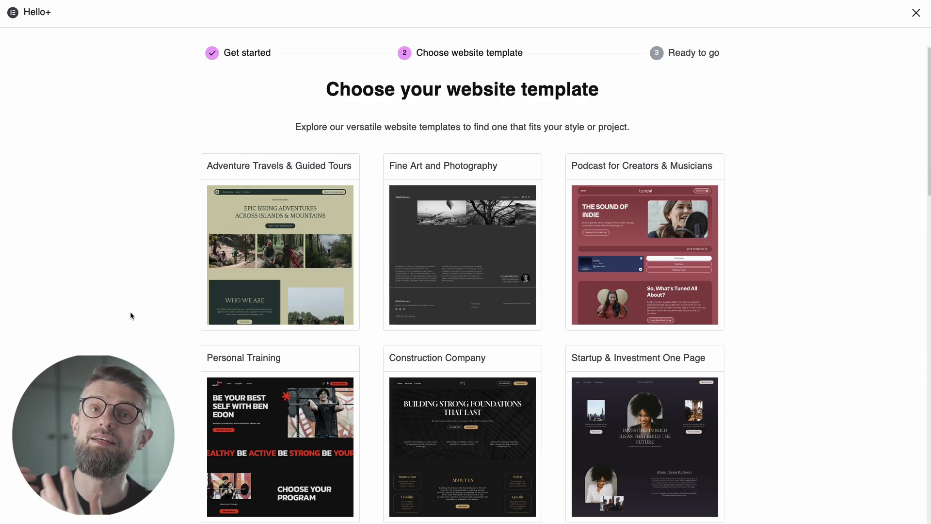
scroll(122, 330, down, 9)
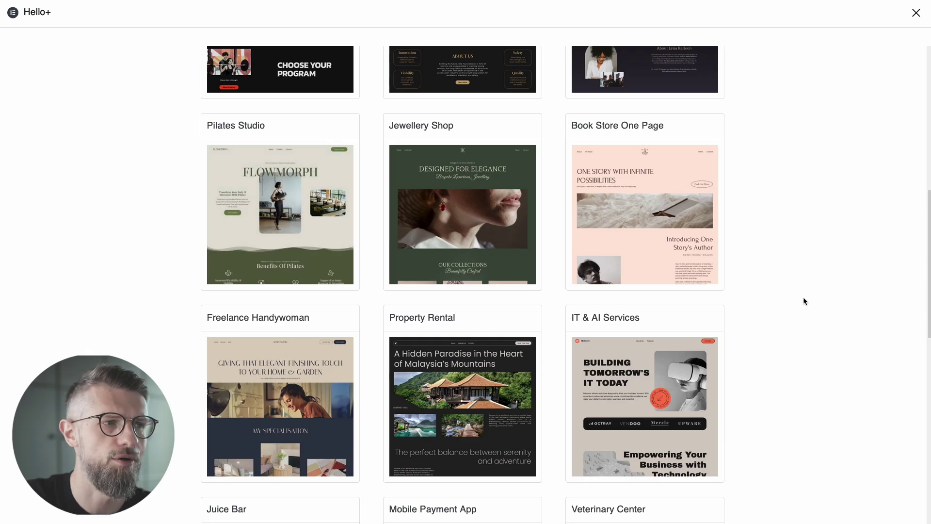
scroll(798, 310, down, 1)
scroll(795, 331, down, 1)
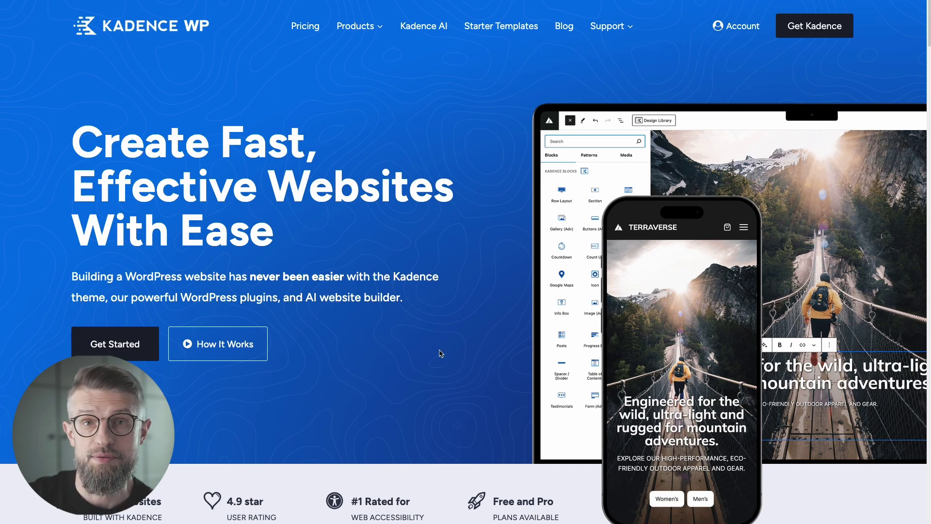
Scroll down the Kadence Starter Templates page to the ready-made template results.
scroll(403, 368, down, 1)
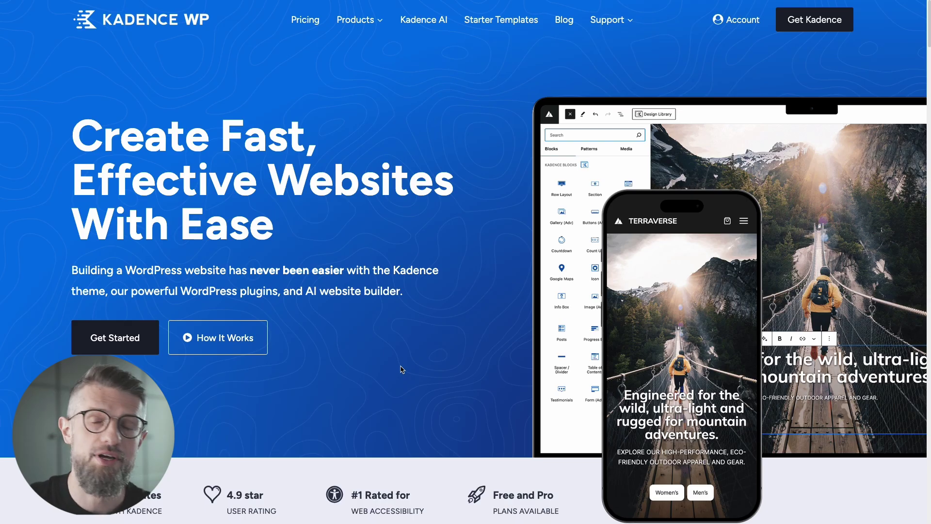
scroll(379, 261, down, 3)
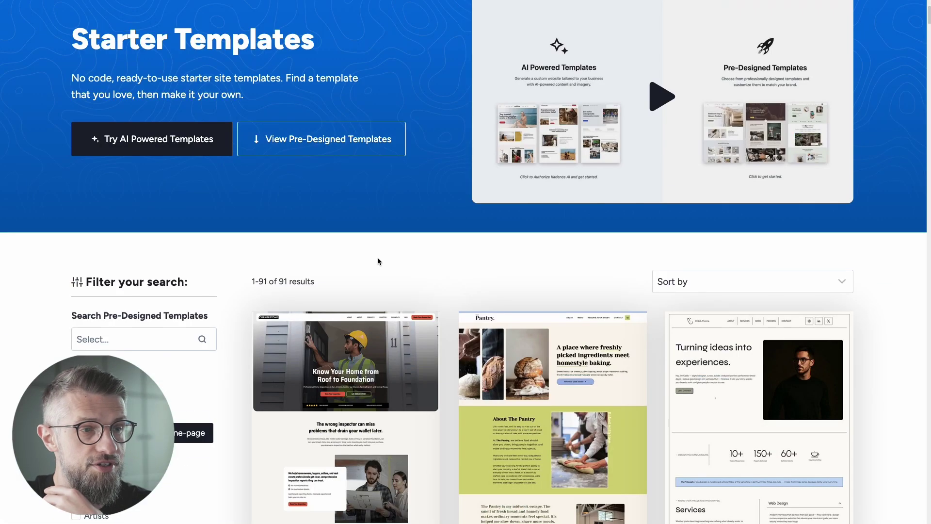
scroll(383, 301, down, 5)
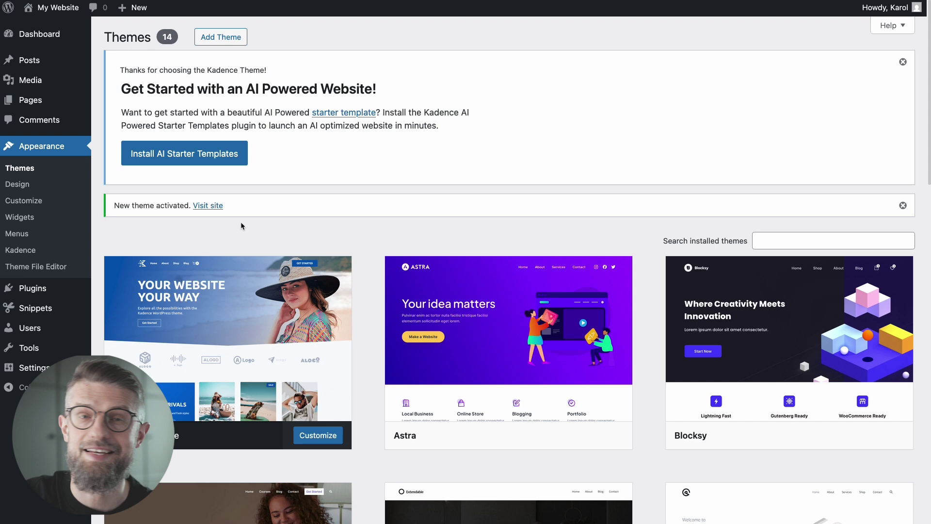
Install Kadence's AI Starter Templates and pick the Thorne card from the Pre-Designed Templates library.
click(209, 156)
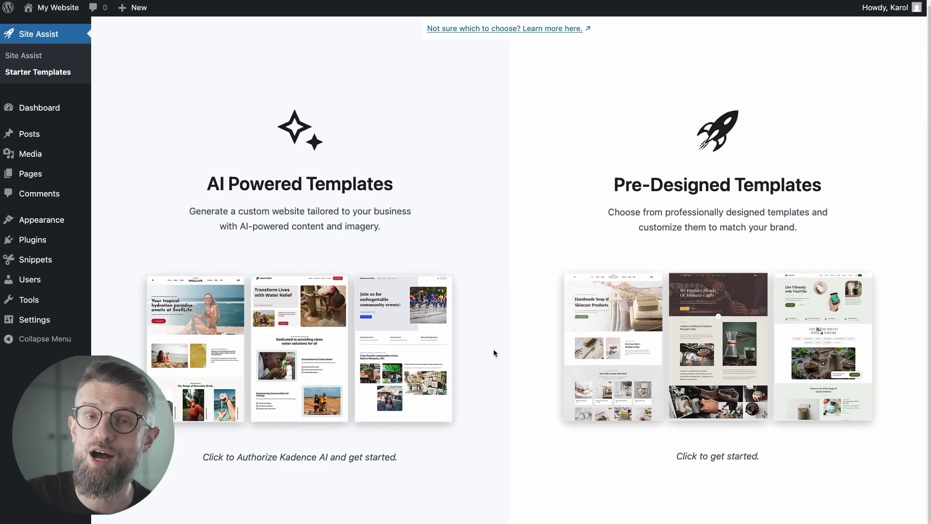
click(630, 350)
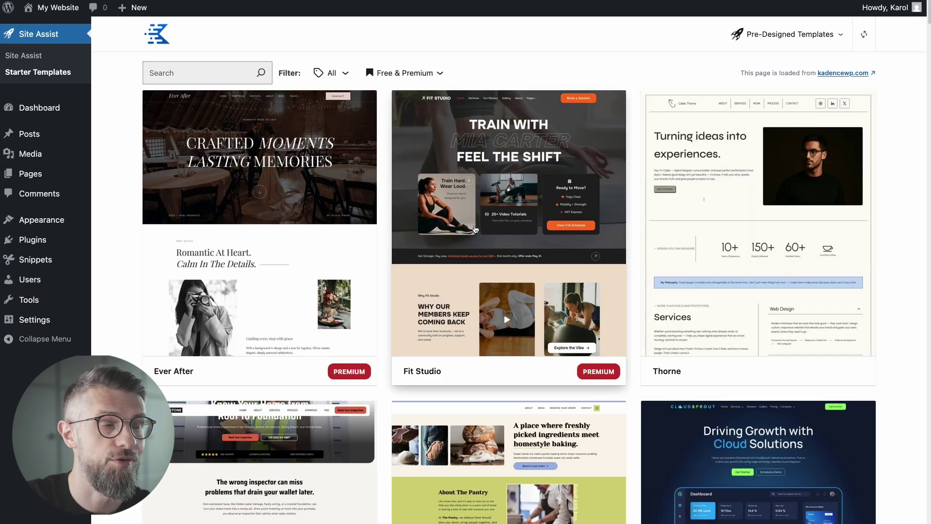
scroll(557, 301, down, 1)
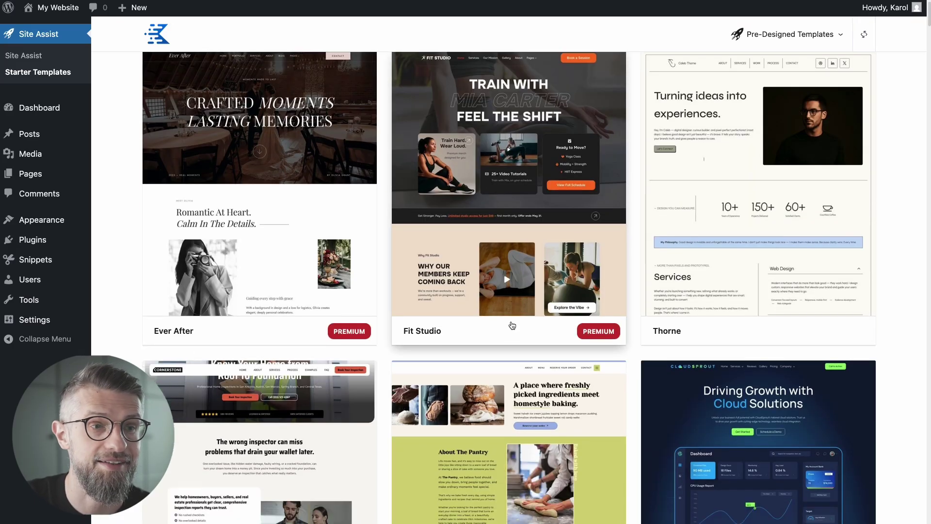
scroll(511, 324, up, 1)
scroll(818, 348, down, 2)
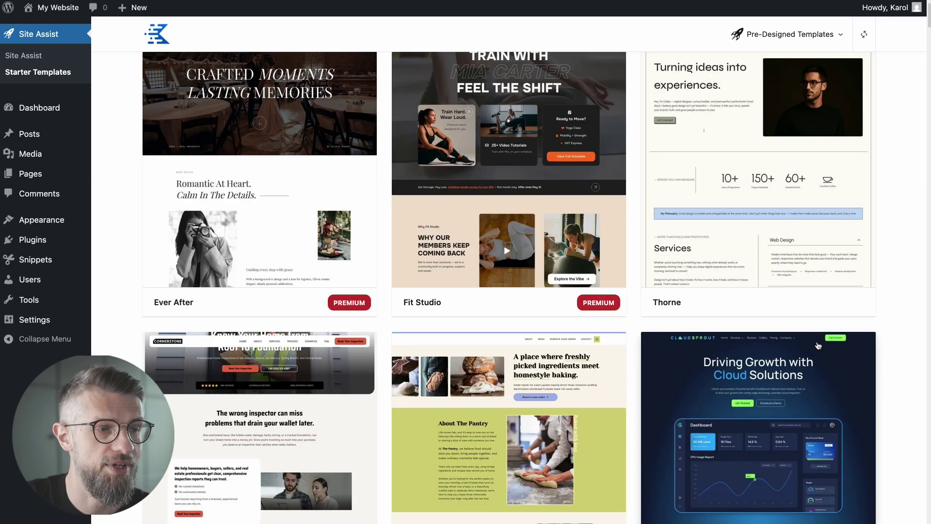
click(797, 174)
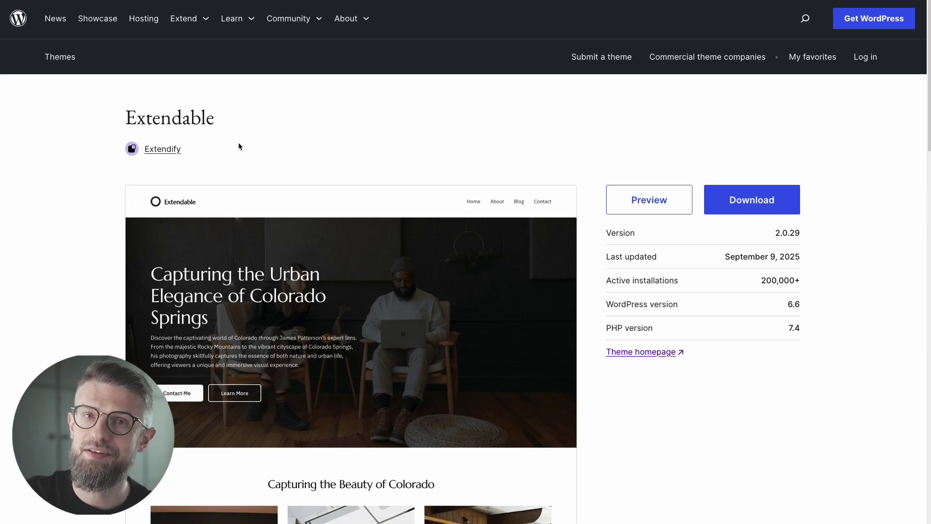
scroll(80, 332, down, 1)
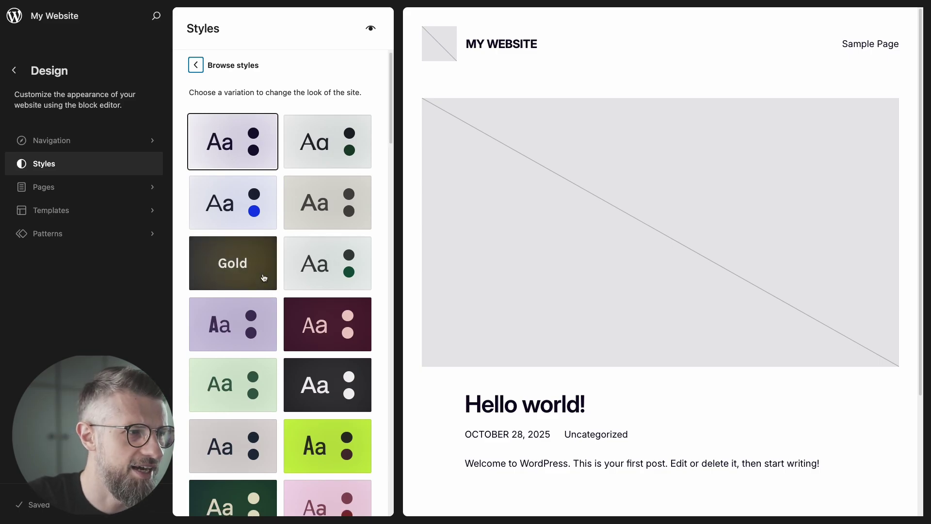
Preview the pink and then Neon style variations, then back out choosing Stay on page.
scroll(264, 281, down, 1)
scroll(264, 278, down, 6)
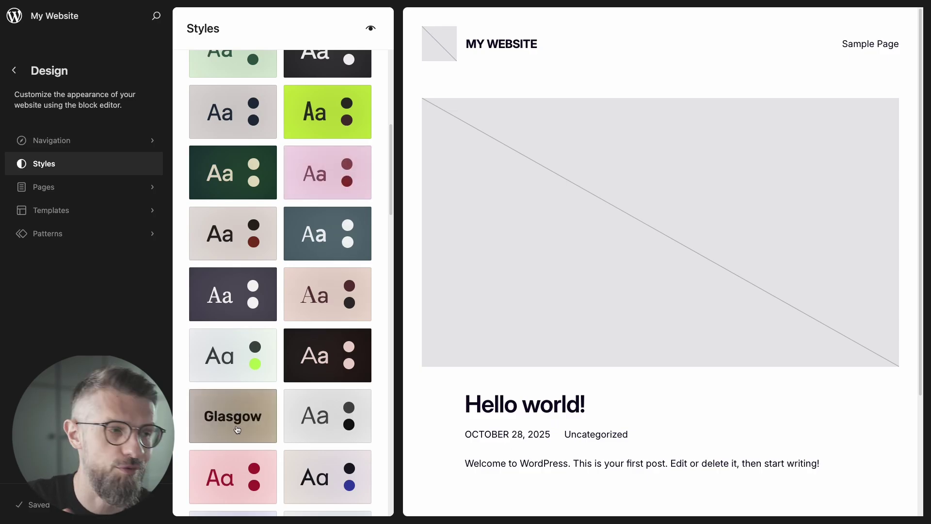
click(230, 468)
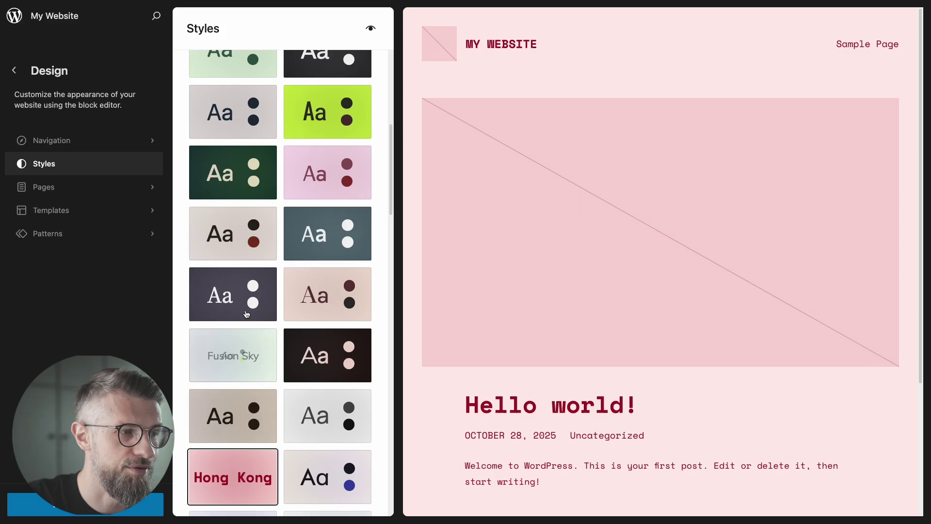
click(314, 123)
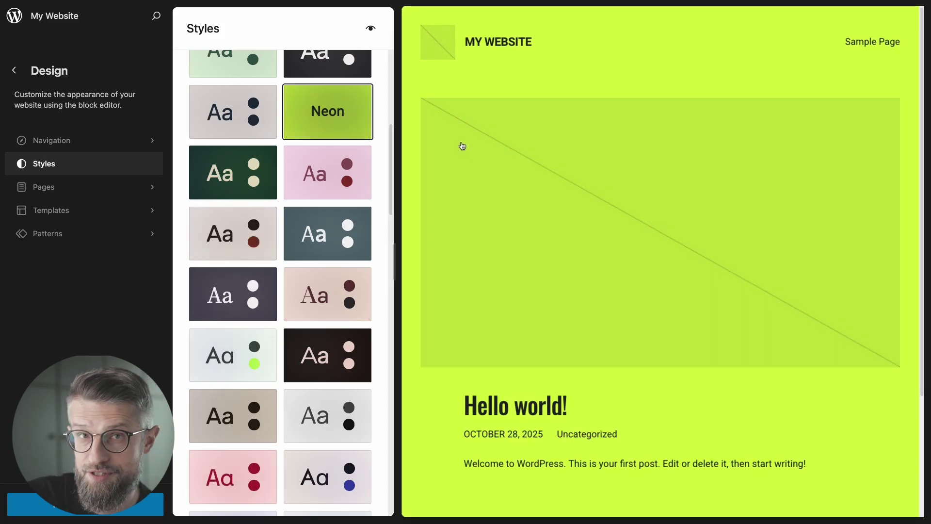
click(15, 71)
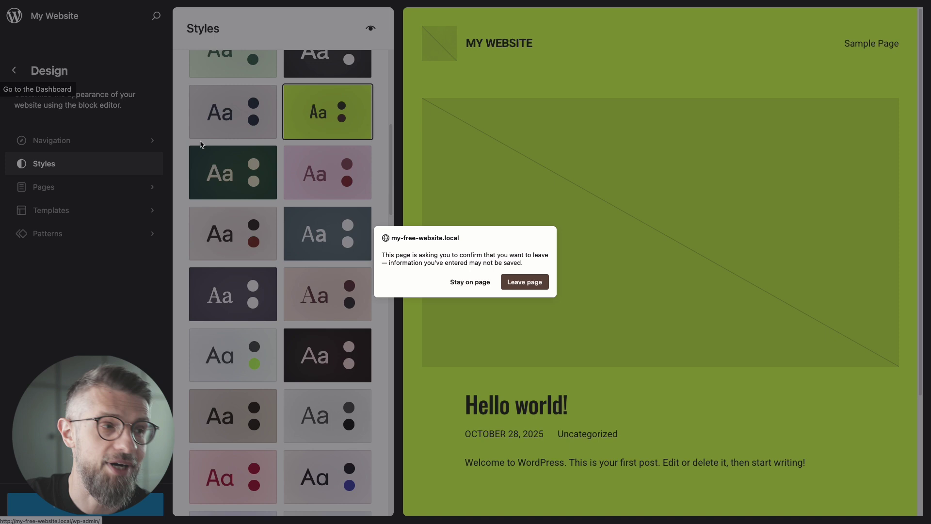
click(482, 283)
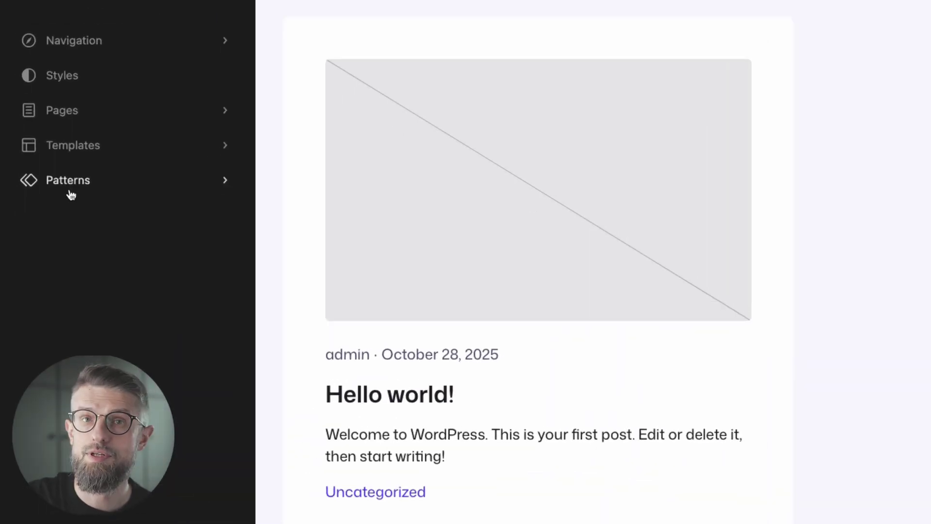
Filter the site editor's Patterns library to Call To Action and browse its 18 patterns.
click(72, 185)
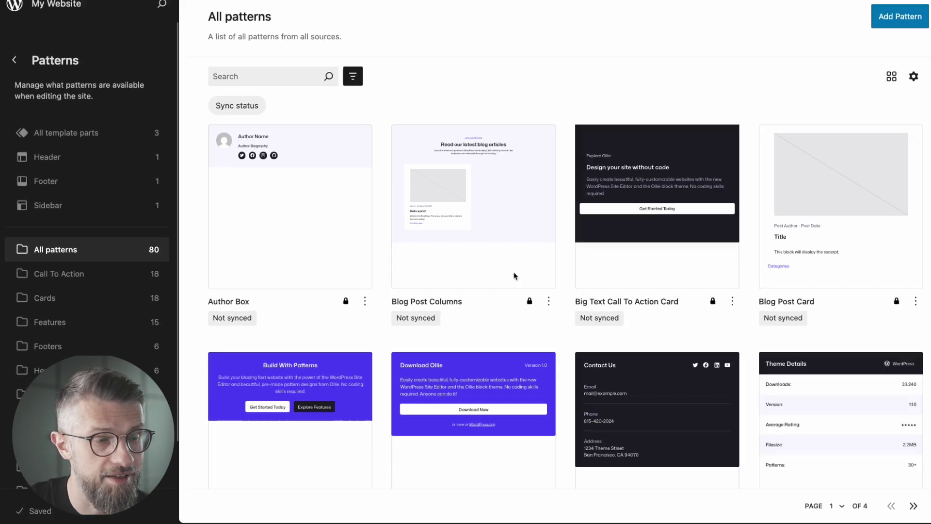
scroll(770, 238, down, 3)
click(63, 280)
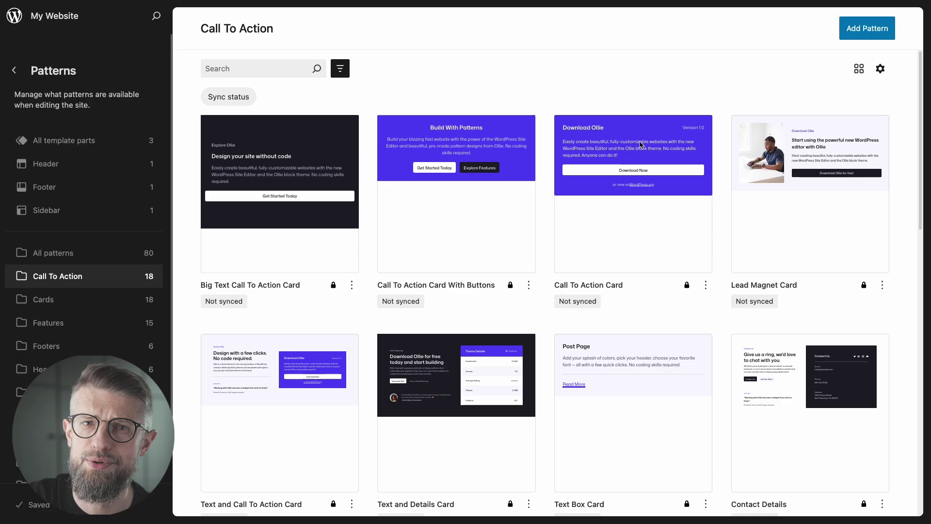
scroll(723, 242, down, 14)
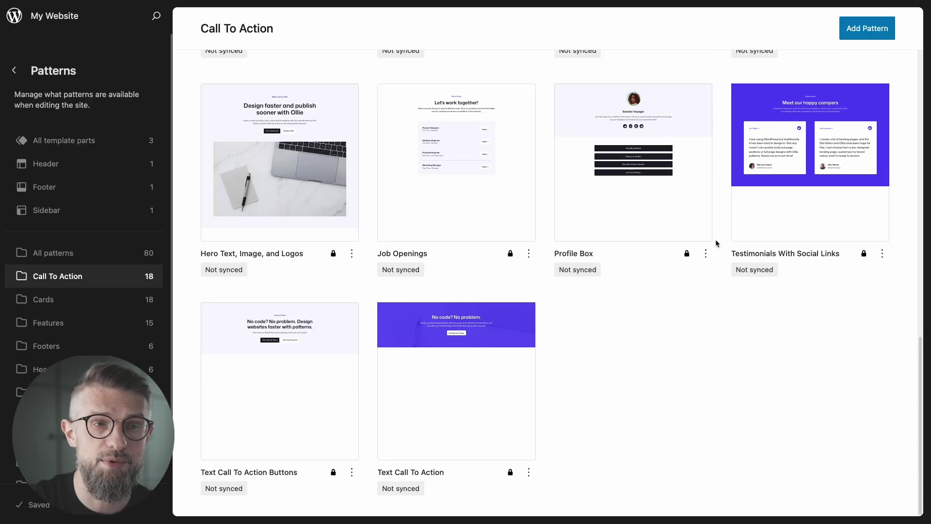
scroll(715, 239, up, 3)
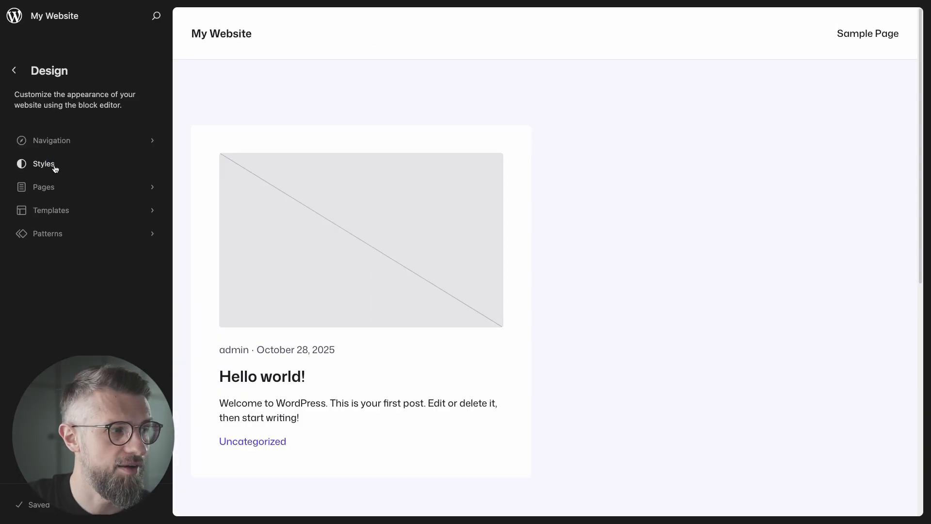
click(53, 166)
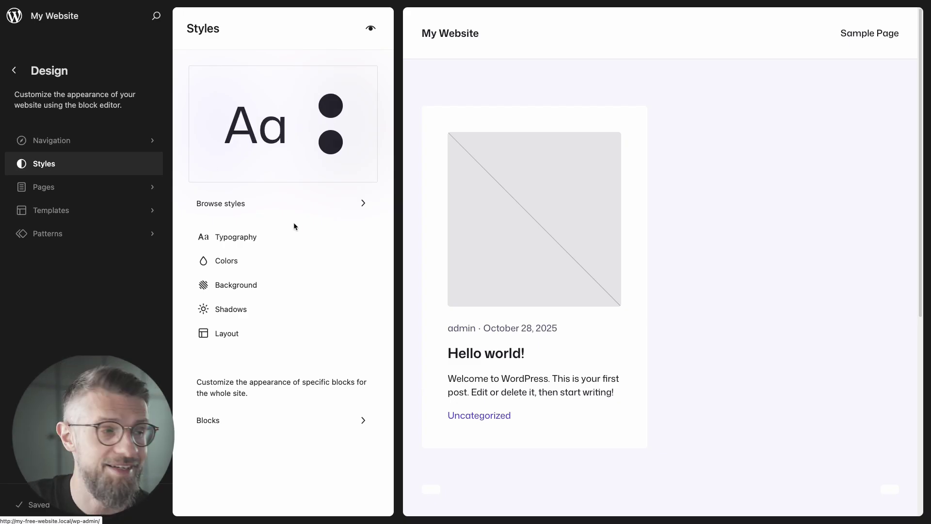
Apply the Studio style variation, then try the teal and purple colour palettes.
click(241, 203)
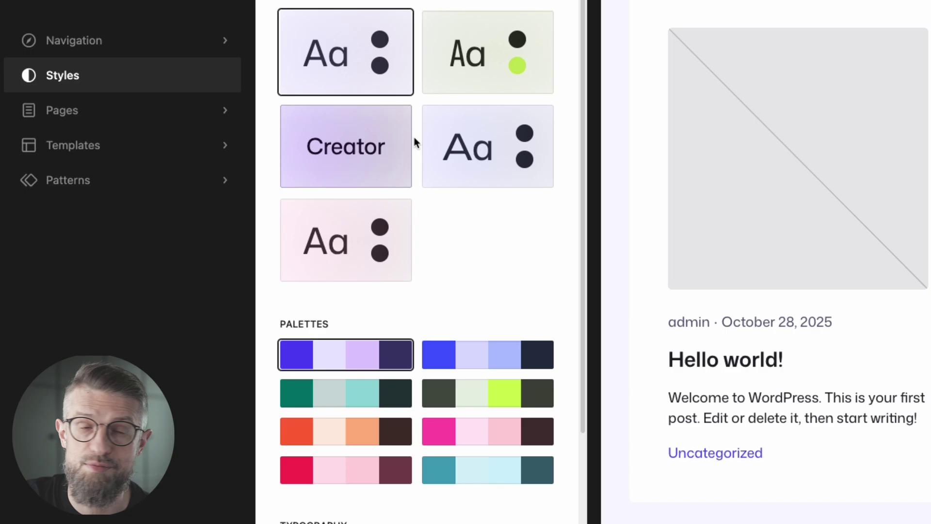
click(349, 257)
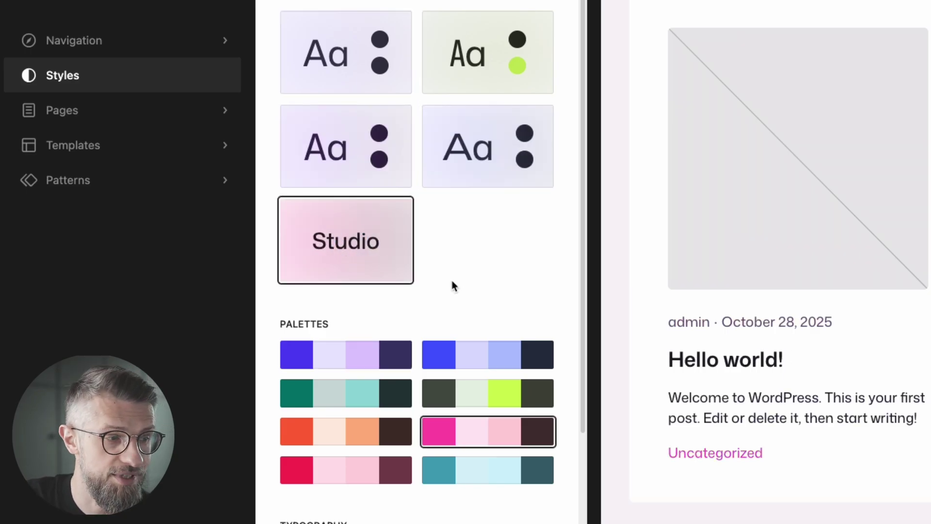
click(303, 392)
click(343, 364)
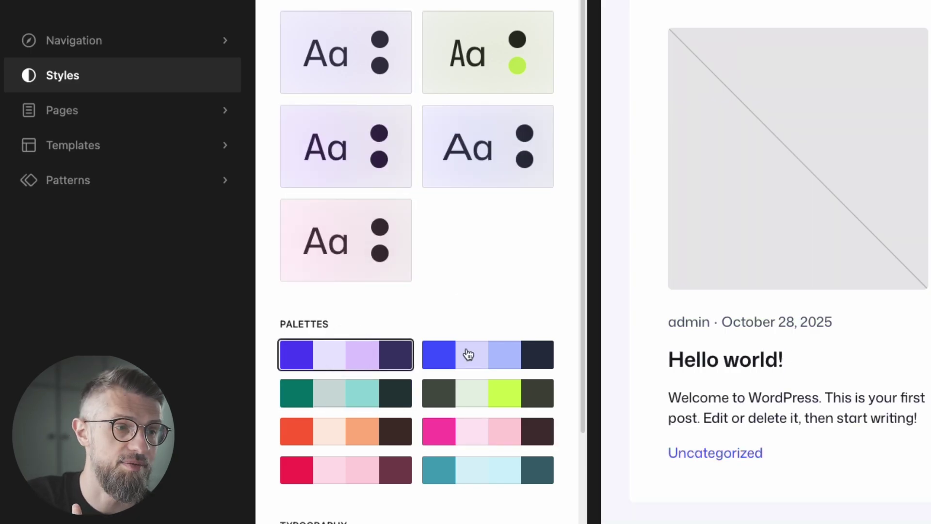
Try three different typography font sets on the site.
scroll(470, 354, down, 5)
click(401, 374)
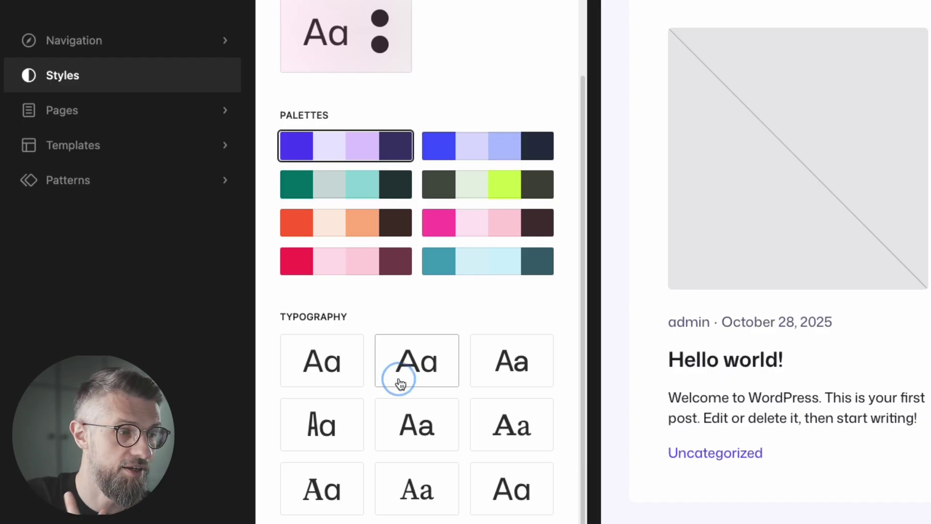
click(416, 424)
click(322, 485)
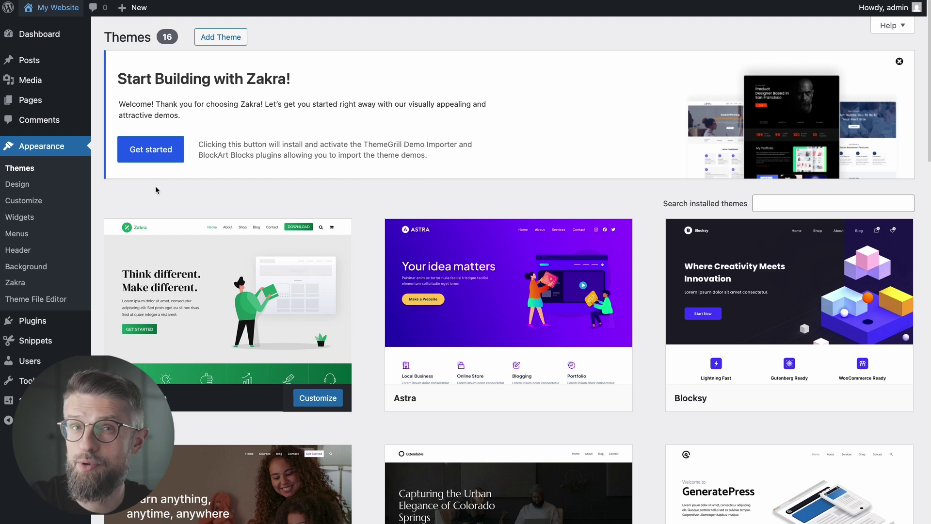
Choose Get started in the Start Building with Zakra banner to install the demo importer.
click(143, 153)
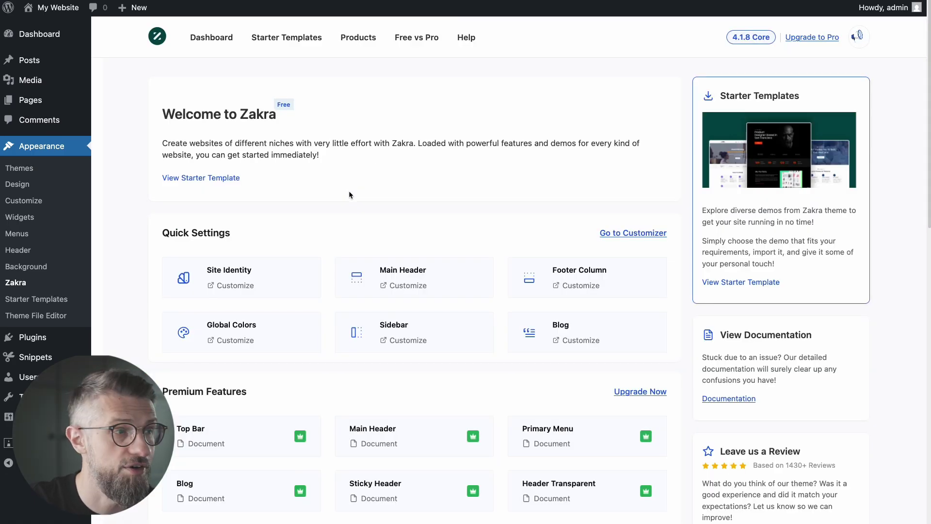
click(302, 59)
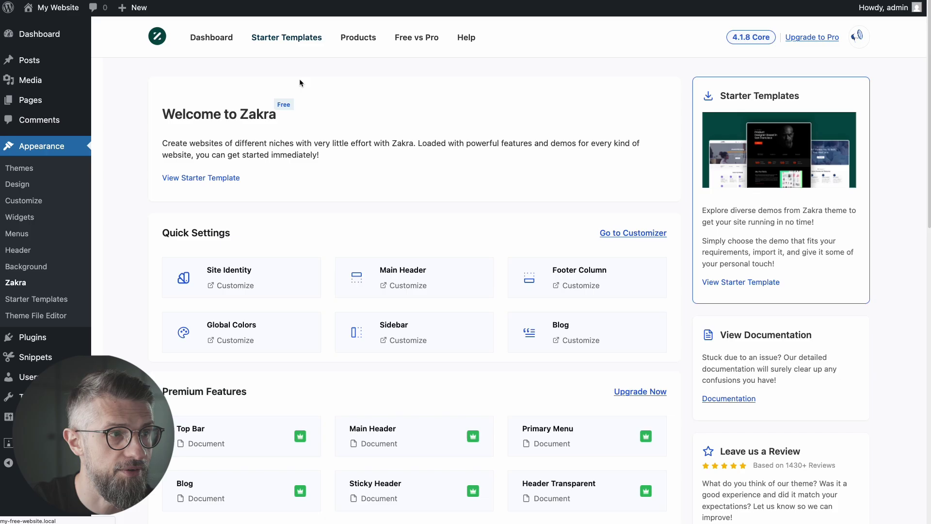
scroll(219, 255, down, 10)
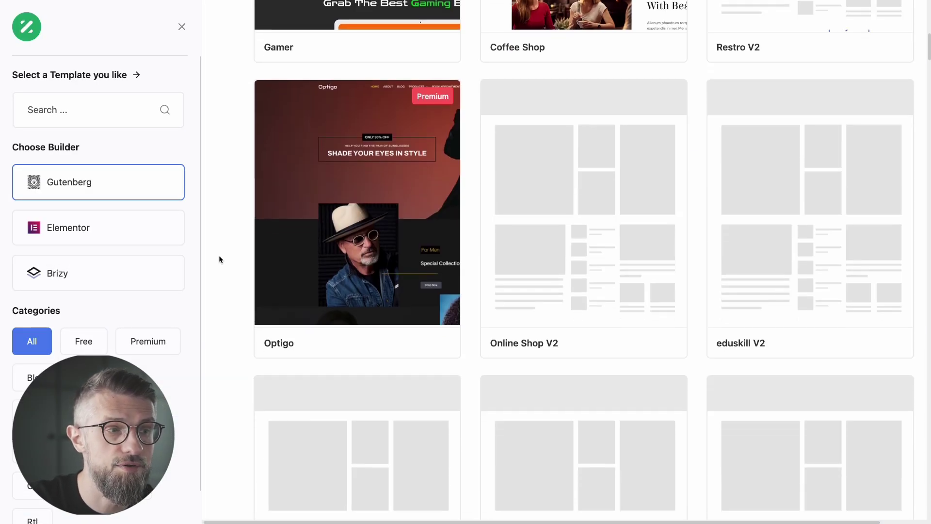
scroll(219, 255, up, 10)
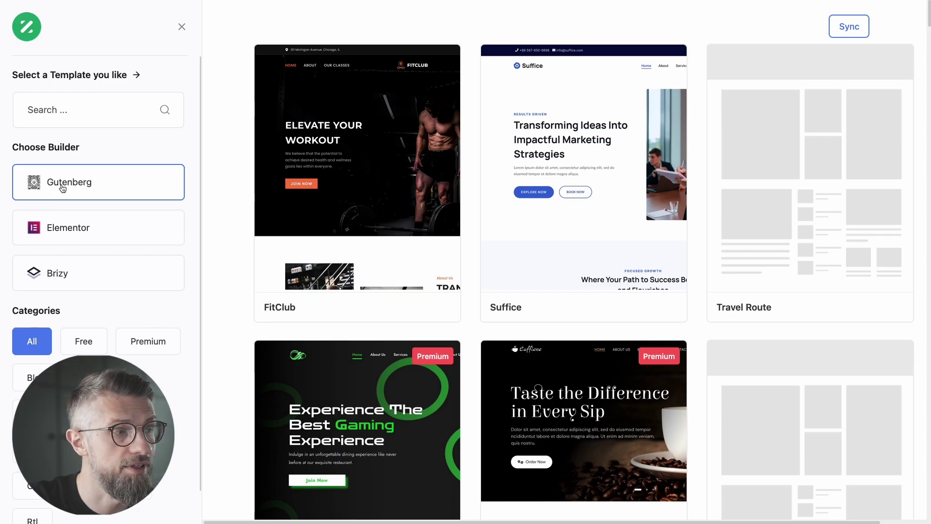
click(91, 232)
click(92, 290)
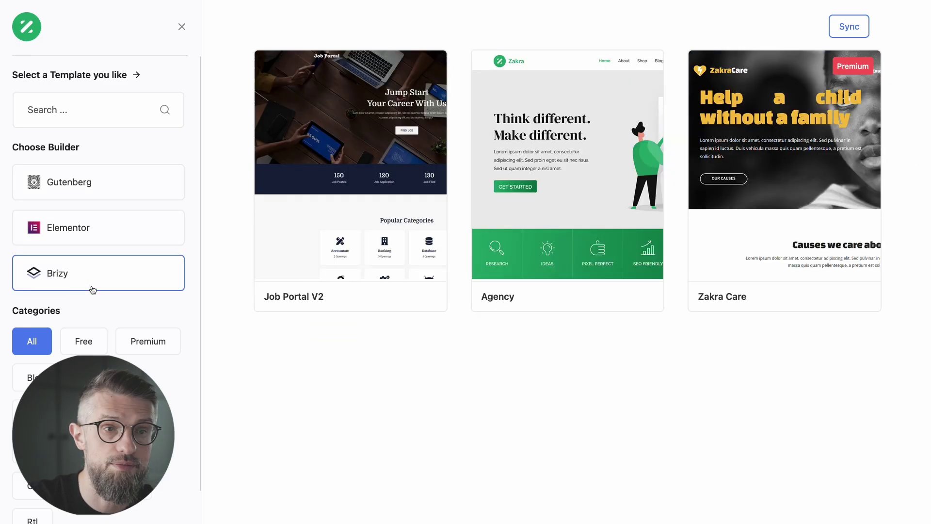
click(87, 194)
scroll(233, 370, down, 4)
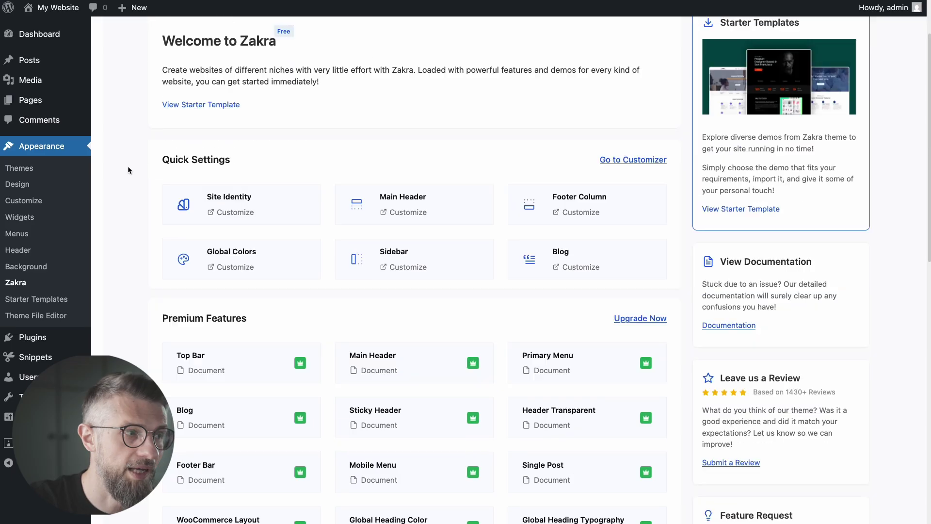
scroll(130, 168, up, 2)
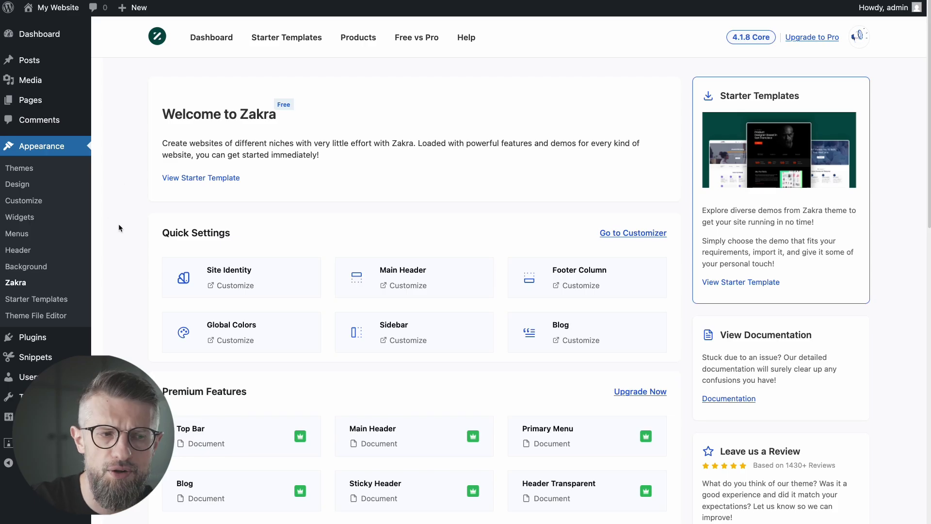
scroll(112, 238, down, 1)
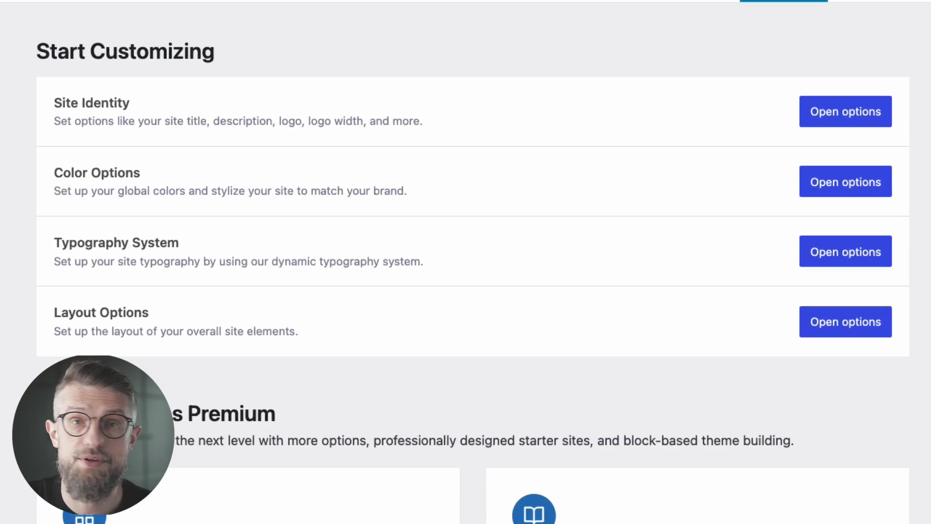
Scroll through the GeneratePress dashboard to review its options.
scroll(465, 262, down, 5)
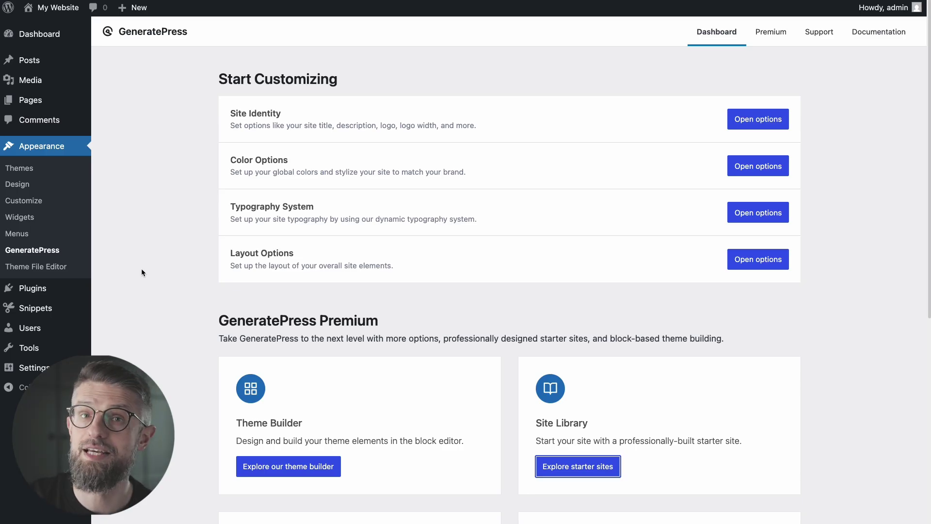
scroll(150, 286, down, 5)
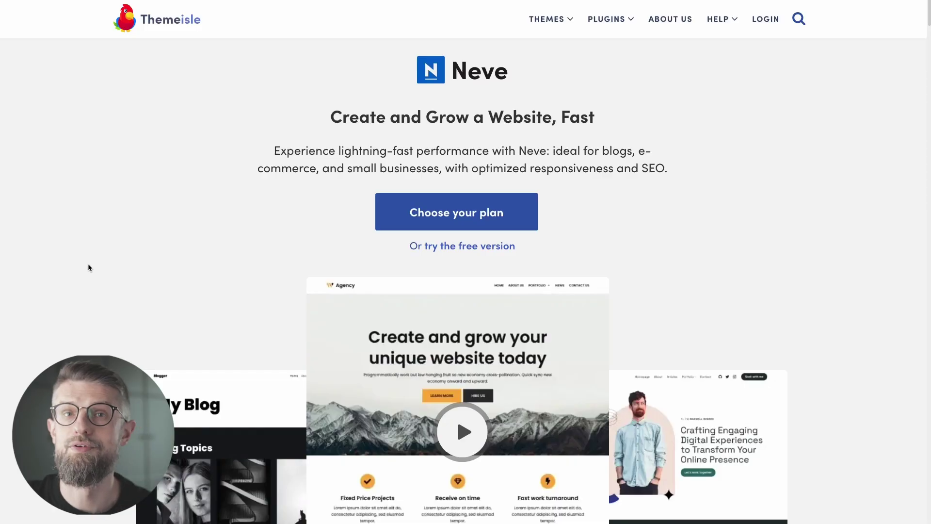
scroll(143, 231, down, 2)
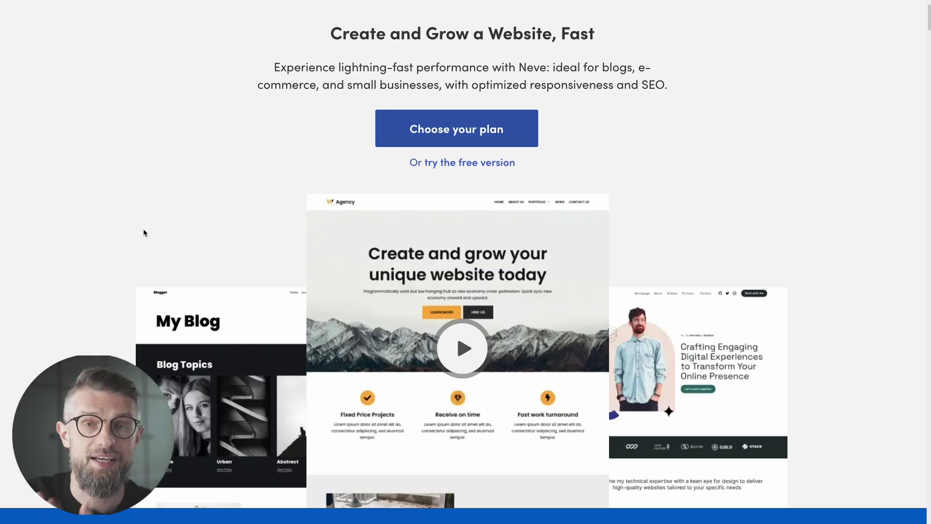